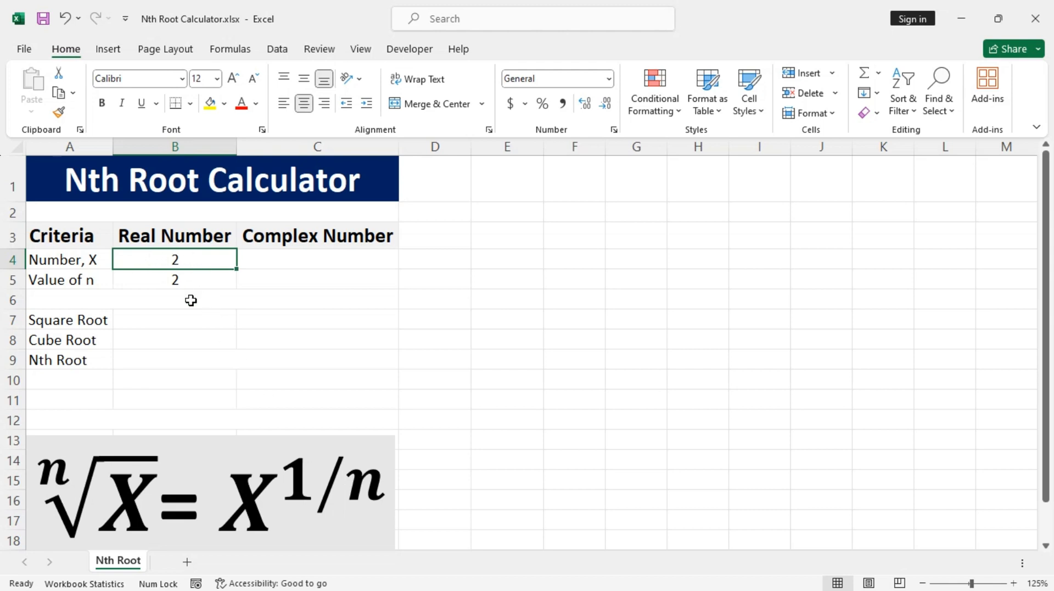
Calculate the real number's square root in B7 with the formula =B4^(1/B5).
left_click(176, 324)
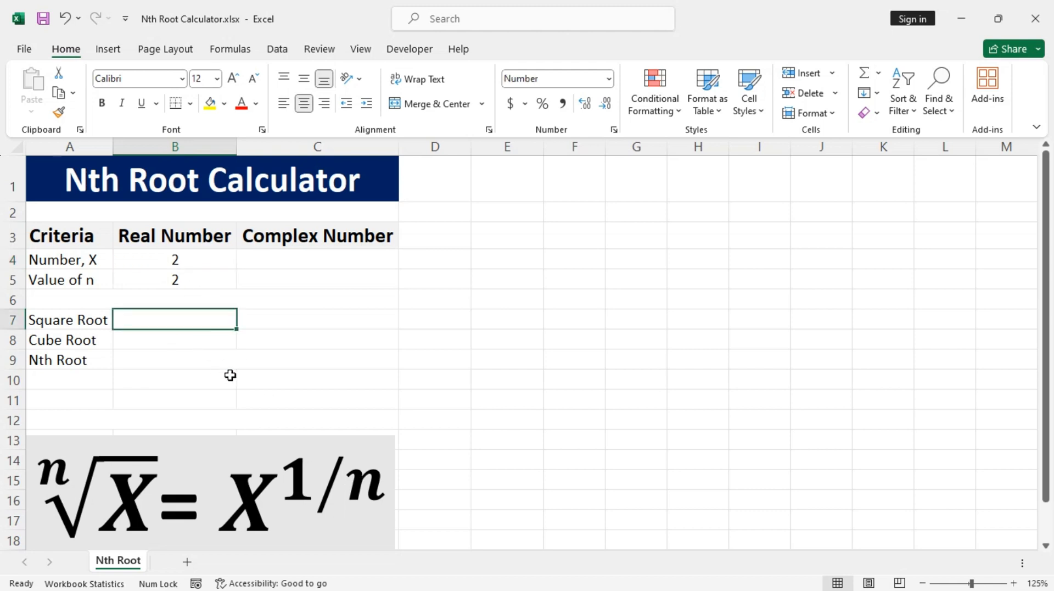
type("=")
left_click(197, 261)
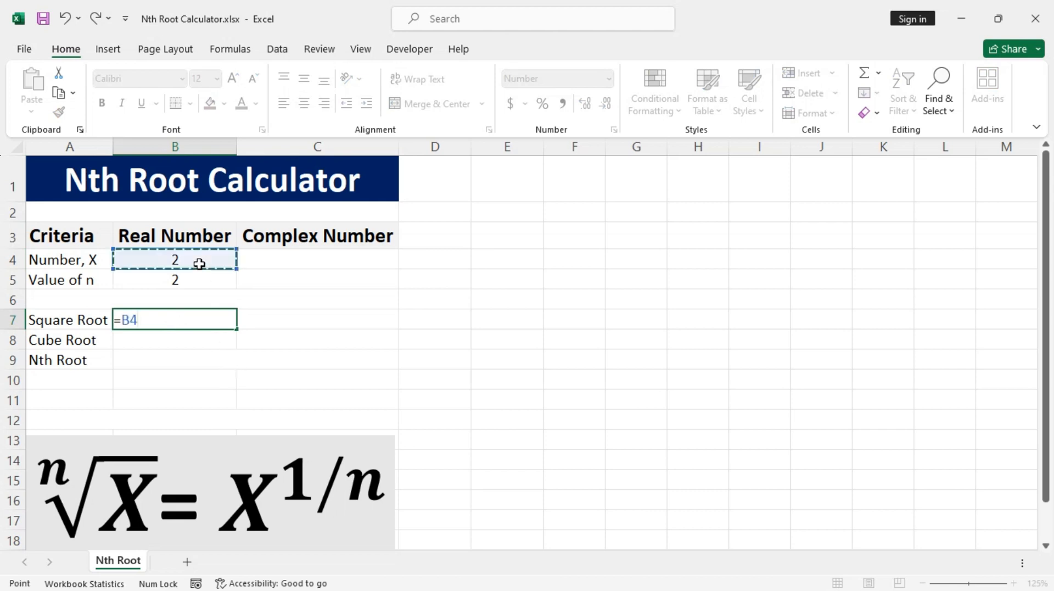
type("^")
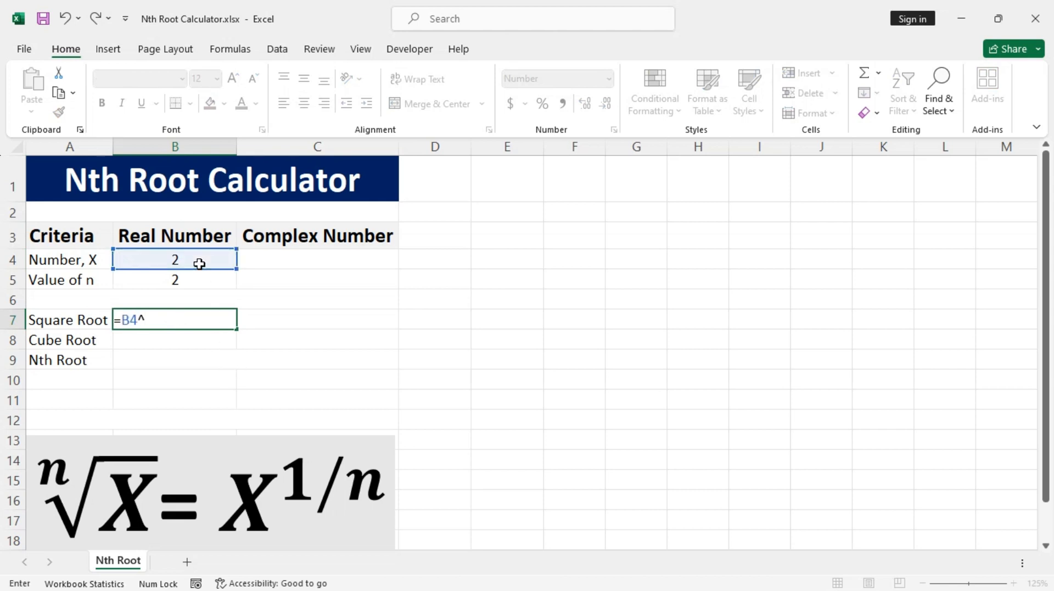
type("(1/")
left_click(200, 278)
type(")")
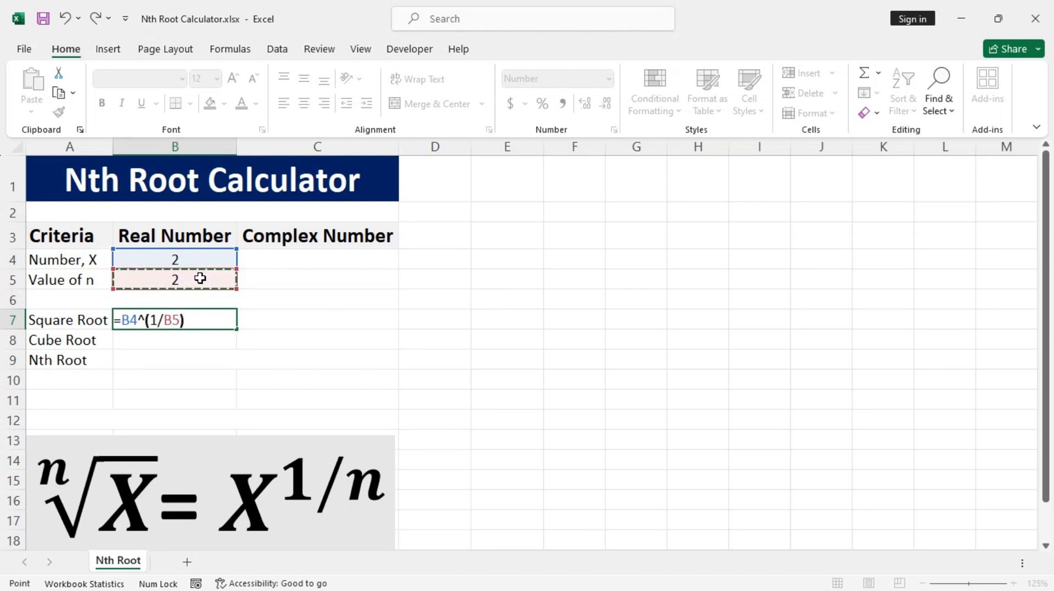
key("Return")
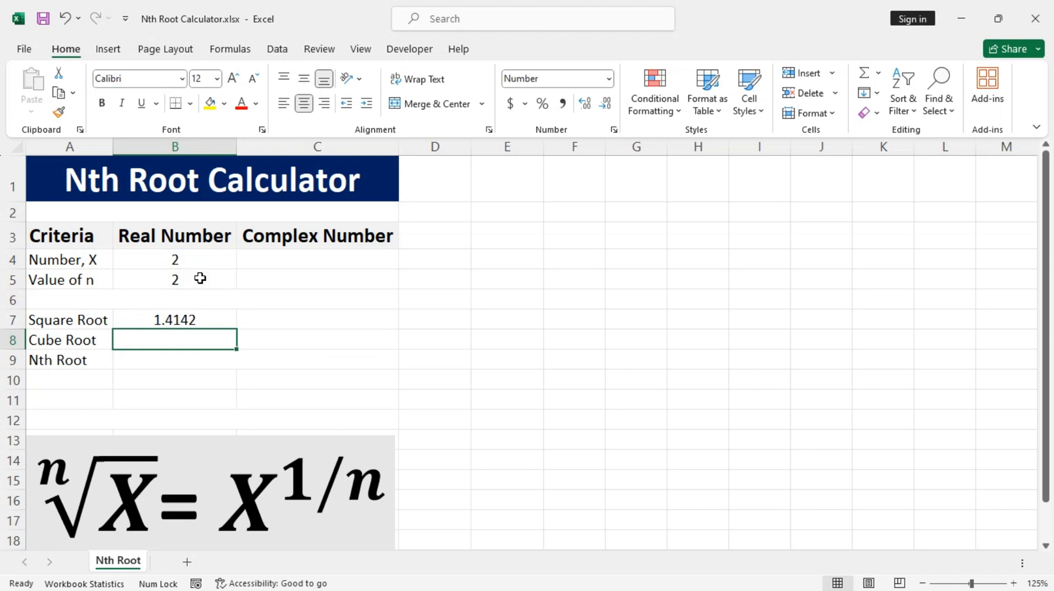
Replace the square root formula in B7 with =SQRT(B4).
left_click(211, 319)
type("=")
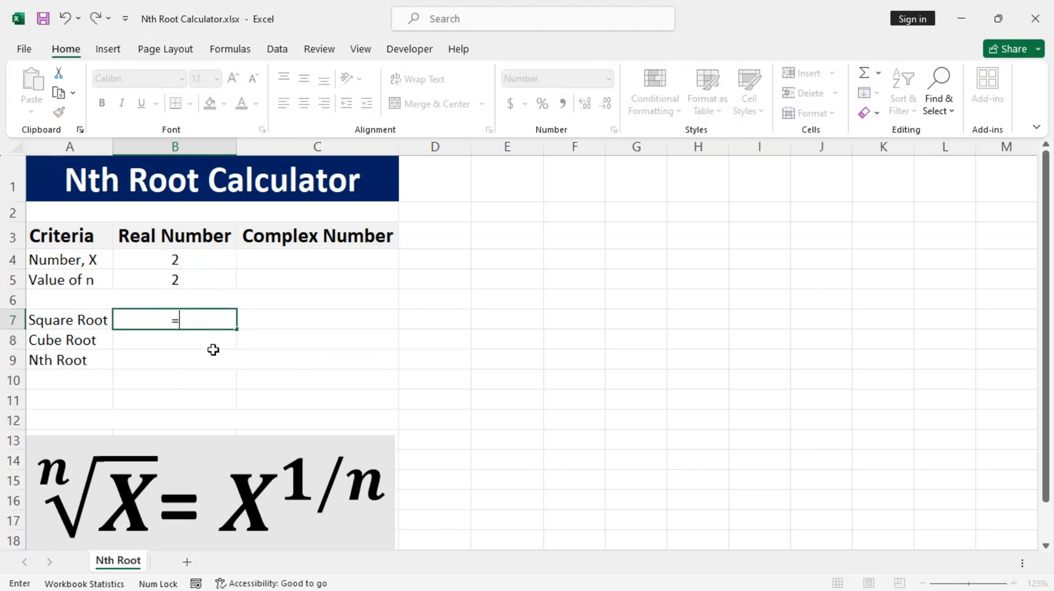
type("s")
type("rt")
key("BackSpace")
key("BackSpace")
type("q")
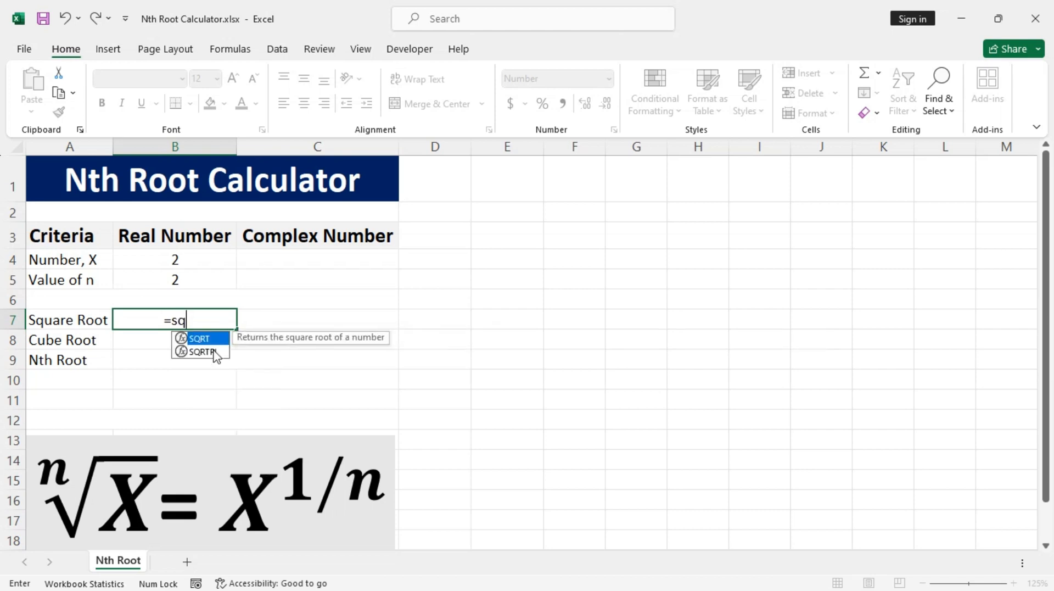
key("Tab")
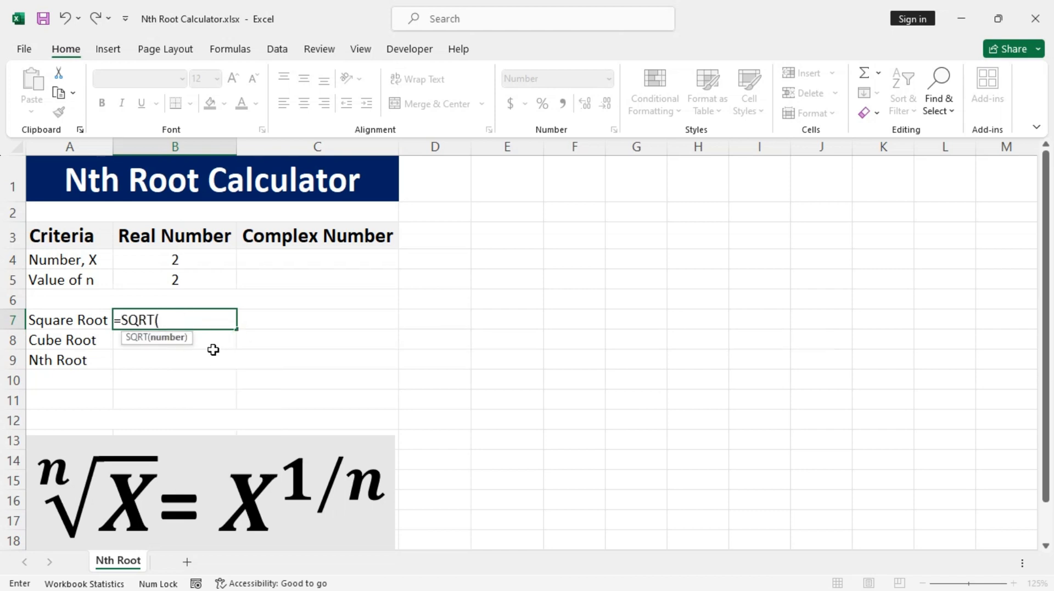
left_click(209, 259)
key("Return")
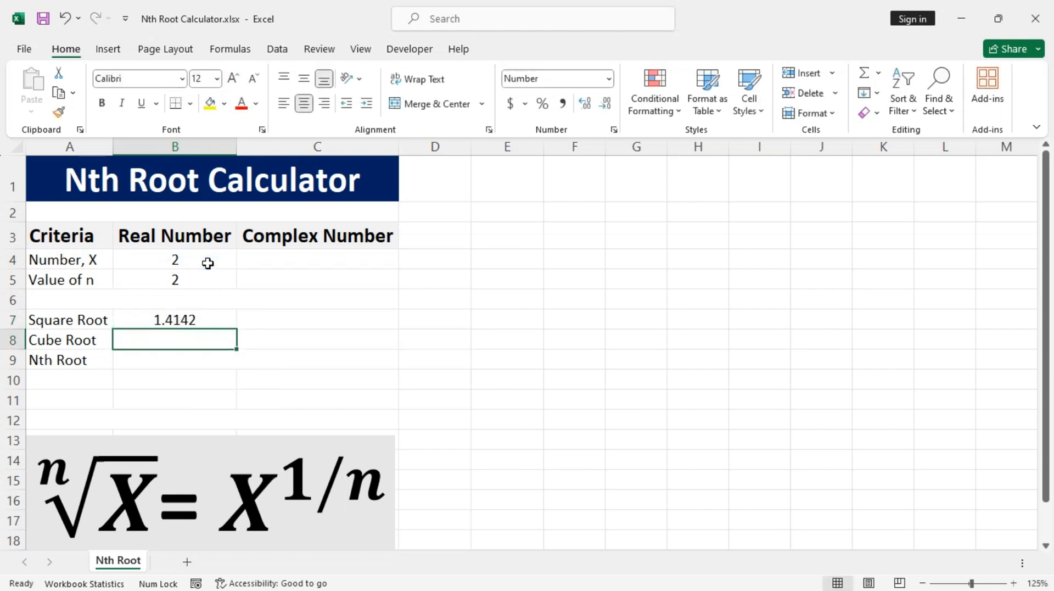
Set the real number X in B4 to -2.
left_click(200, 317)
double_click(169, 258)
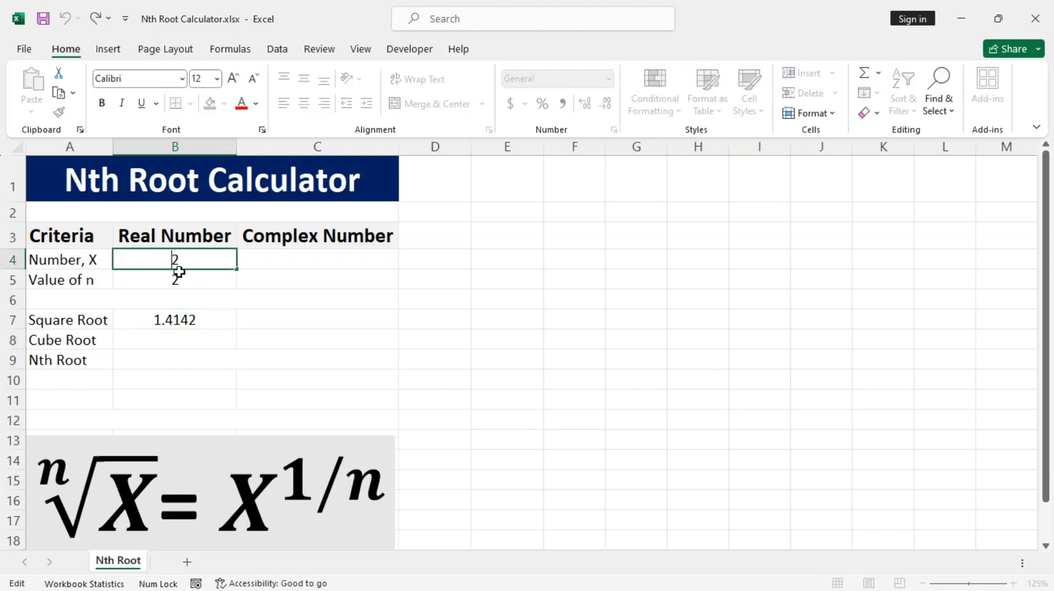
type("-")
key("Return")
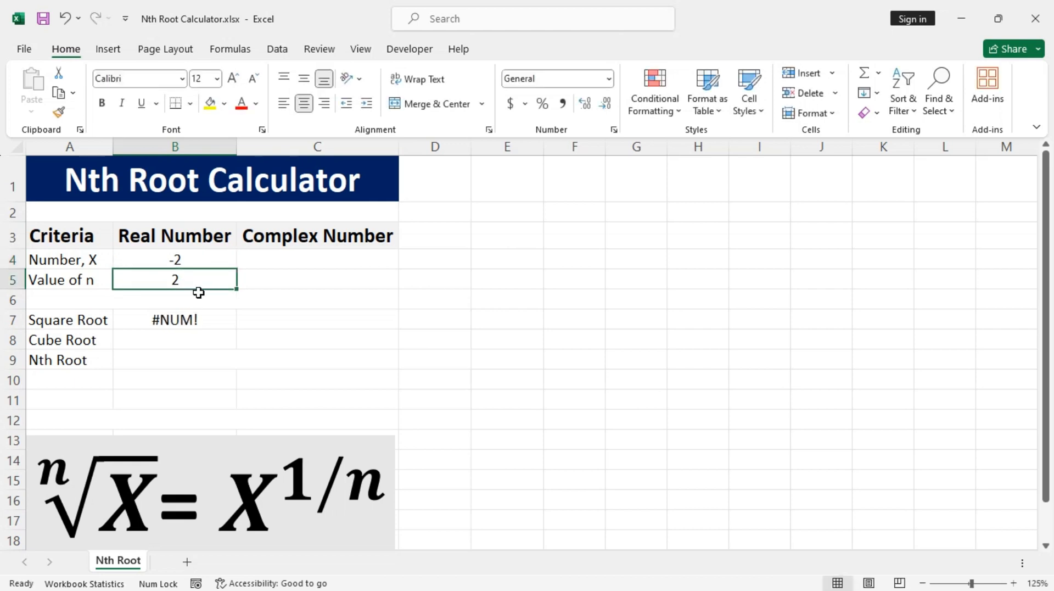
Wrap the B4 reference in B7's square root formula with ABS, making it =SQRT(ABS(B4)).
left_click(202, 320)
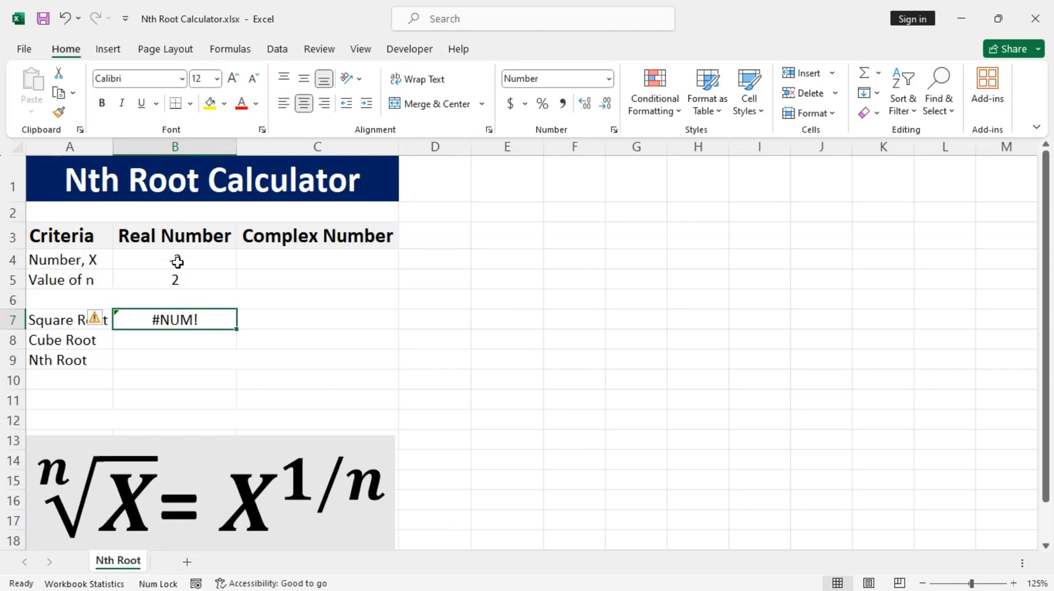
double_click(208, 325)
left_click(159, 323)
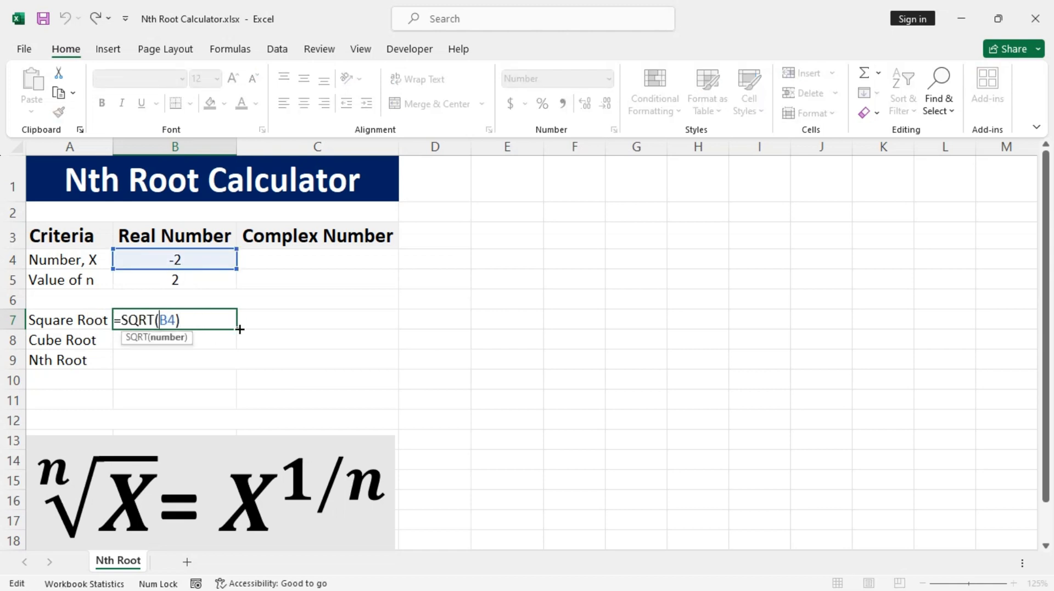
type("abs")
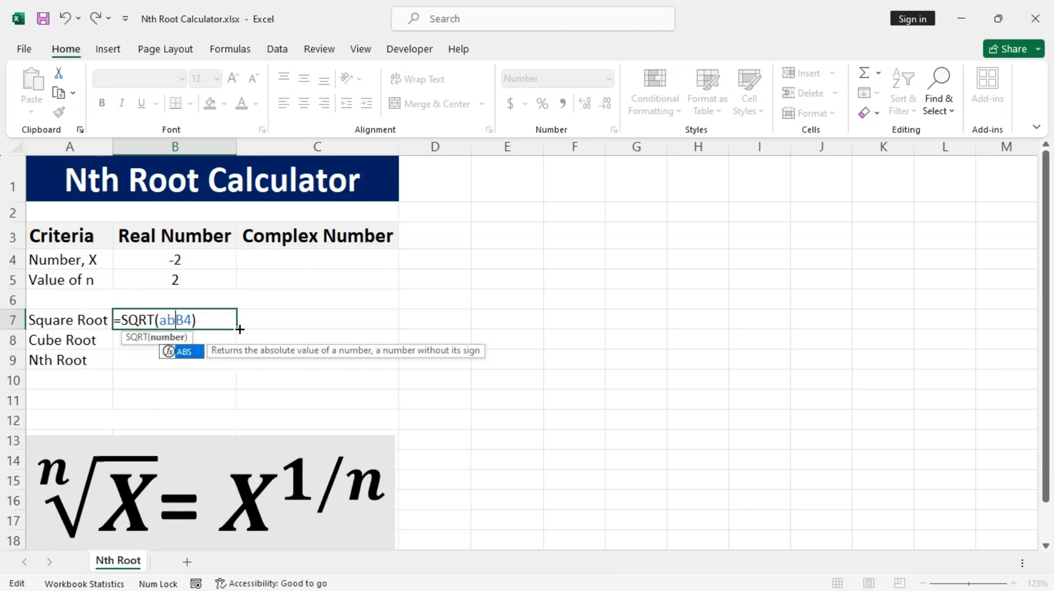
key("Tab")
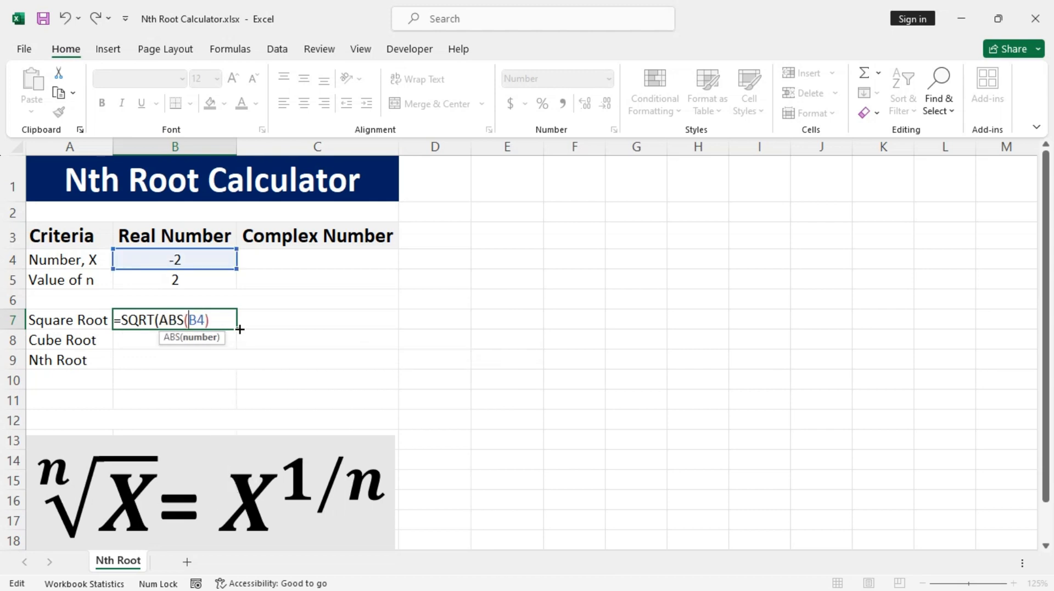
left_click(215, 319)
type(")")
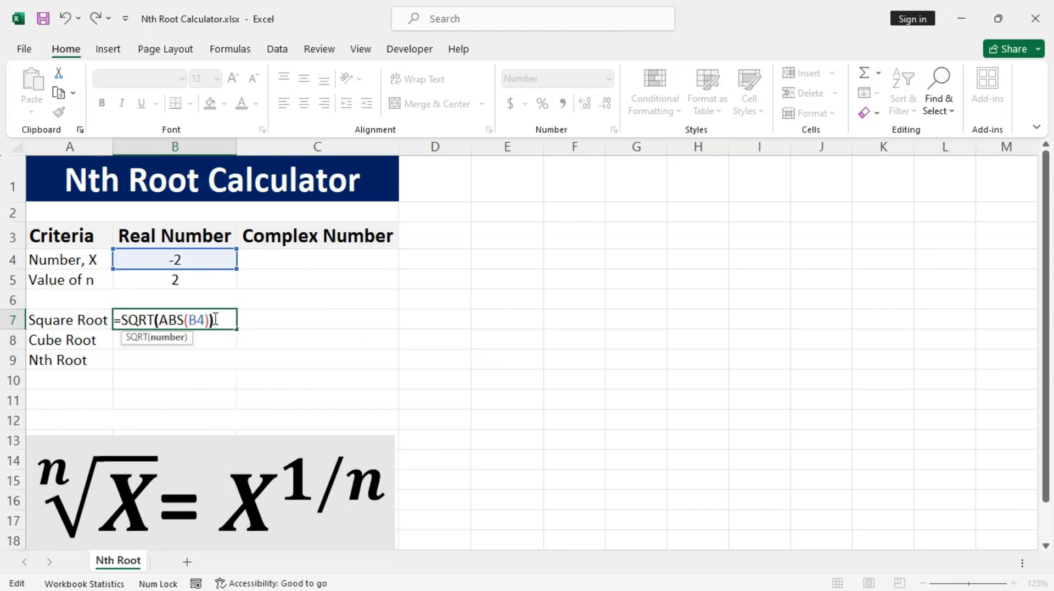
key("Return")
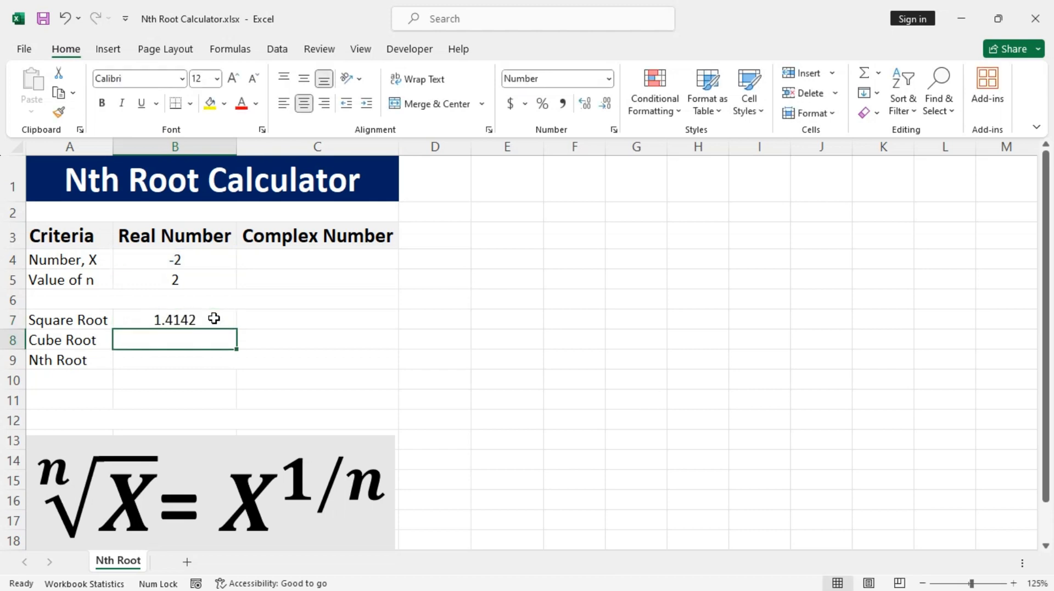
left_click(214, 319)
Calculate the real number's cube root in B8 with the formula =B4^(1/3).
left_click(186, 342)
type("=")
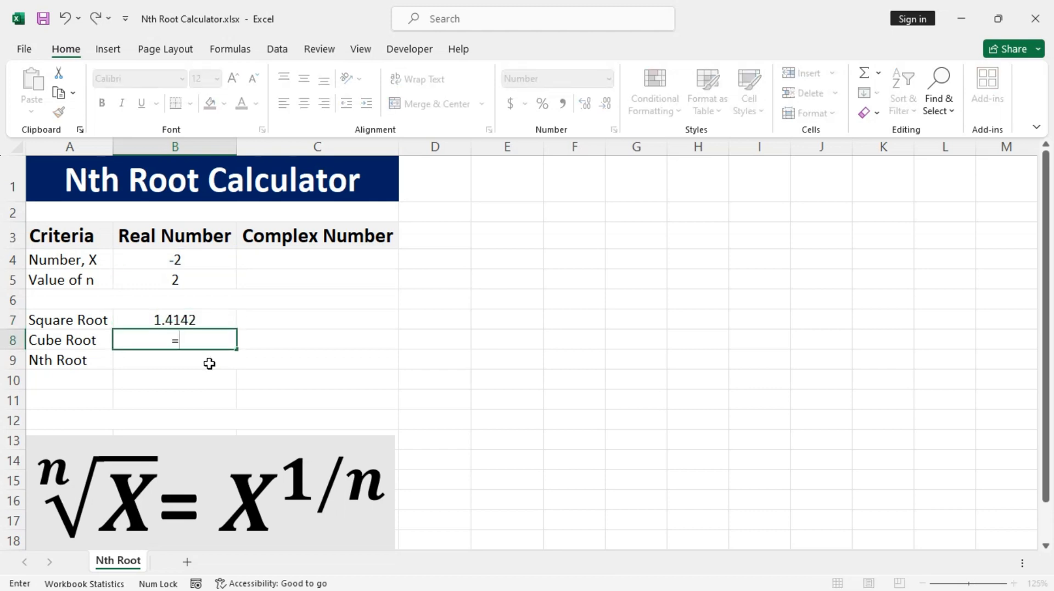
left_click(195, 263)
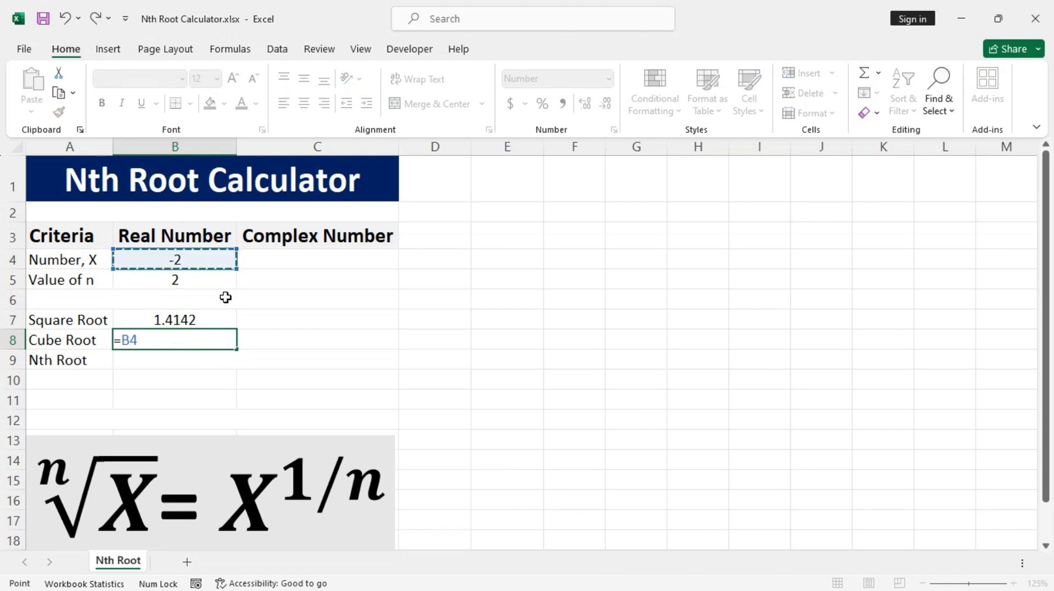
type("^(1")
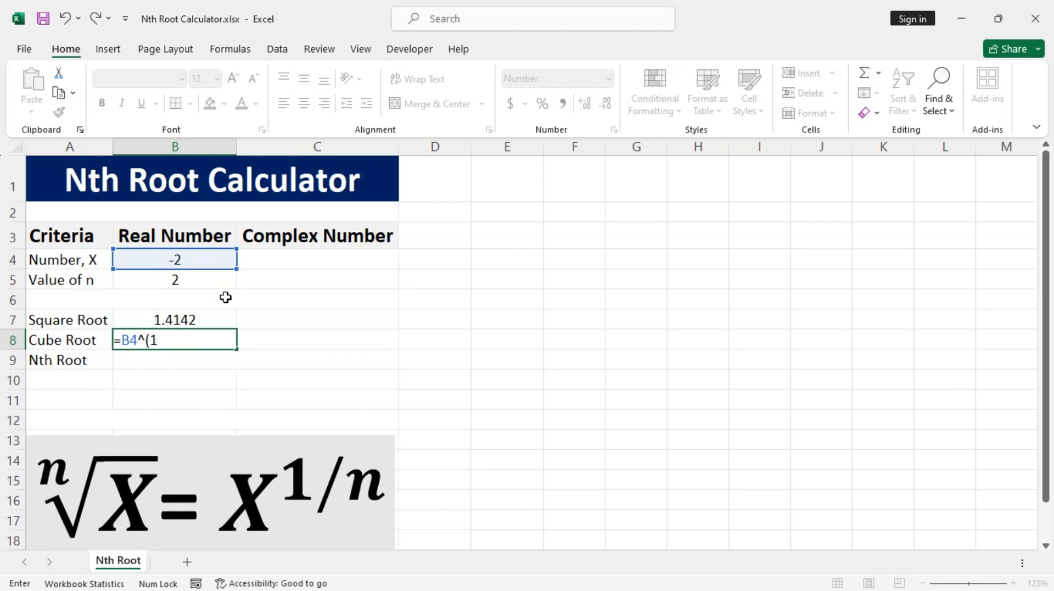
type("/3)")
key("Return")
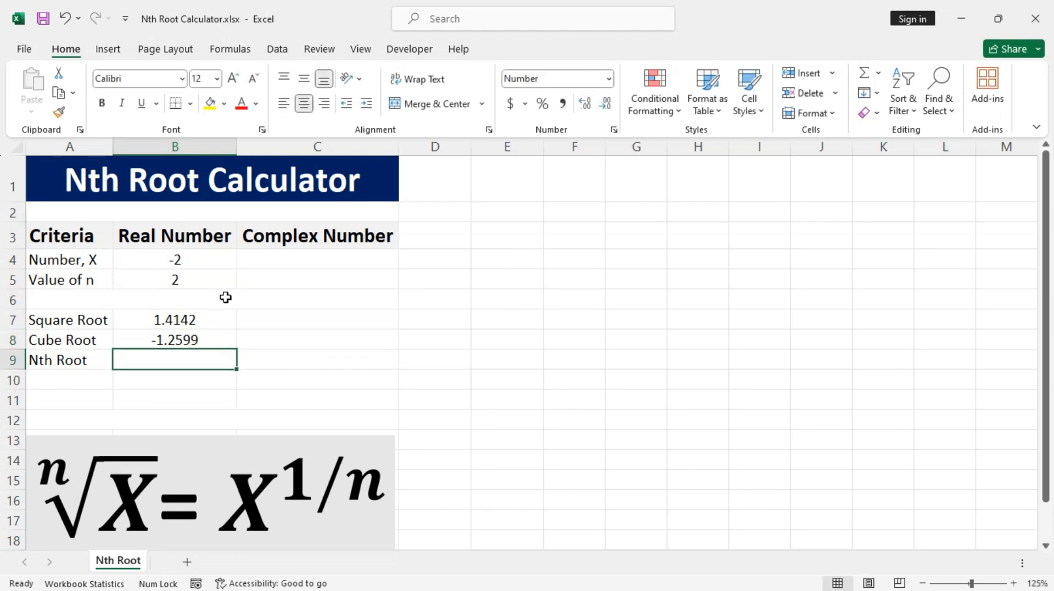
left_click(206, 338)
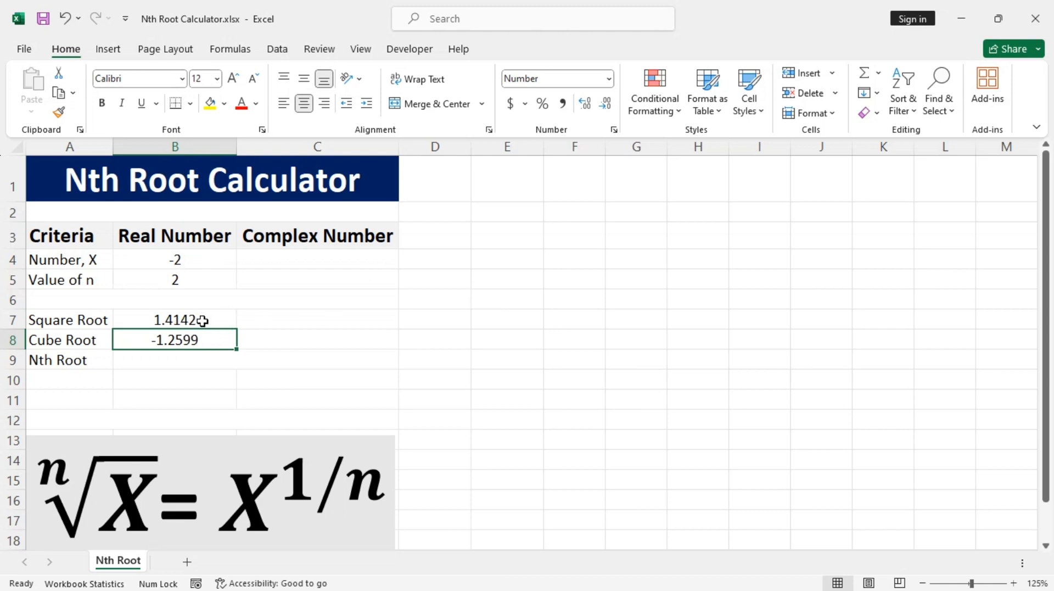
Calculate the real number's nth root in B9 with the POWER function, using B4 as the number and 1/B5 as the power.
left_click(168, 362)
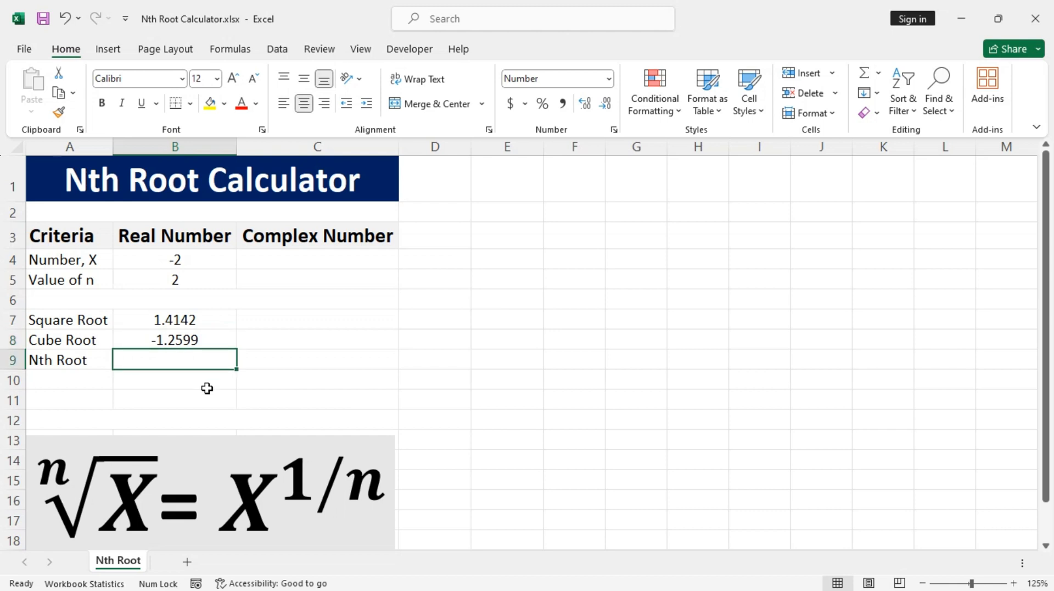
type("=power")
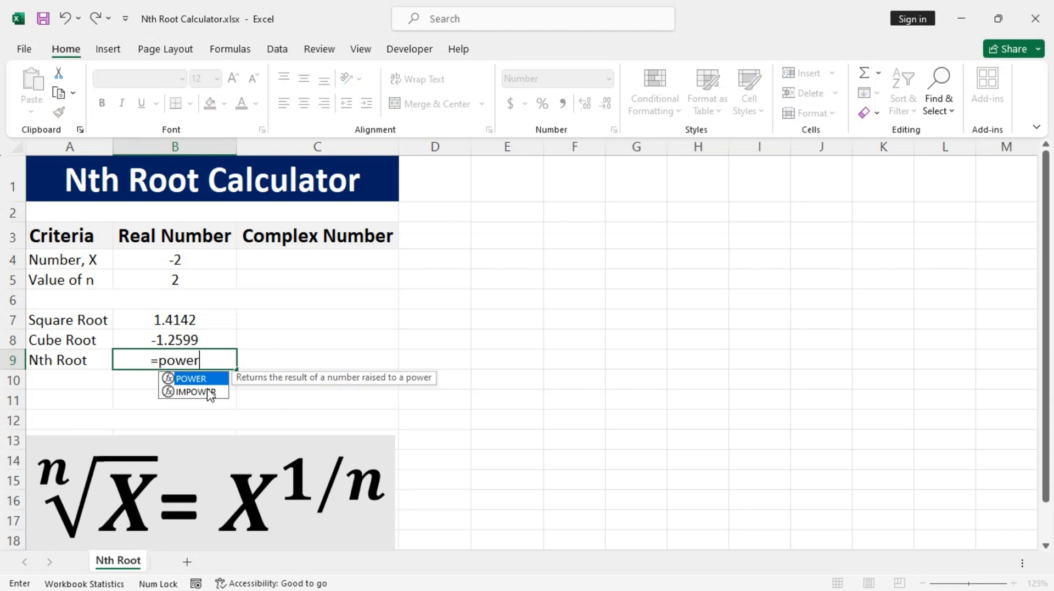
key("Tab")
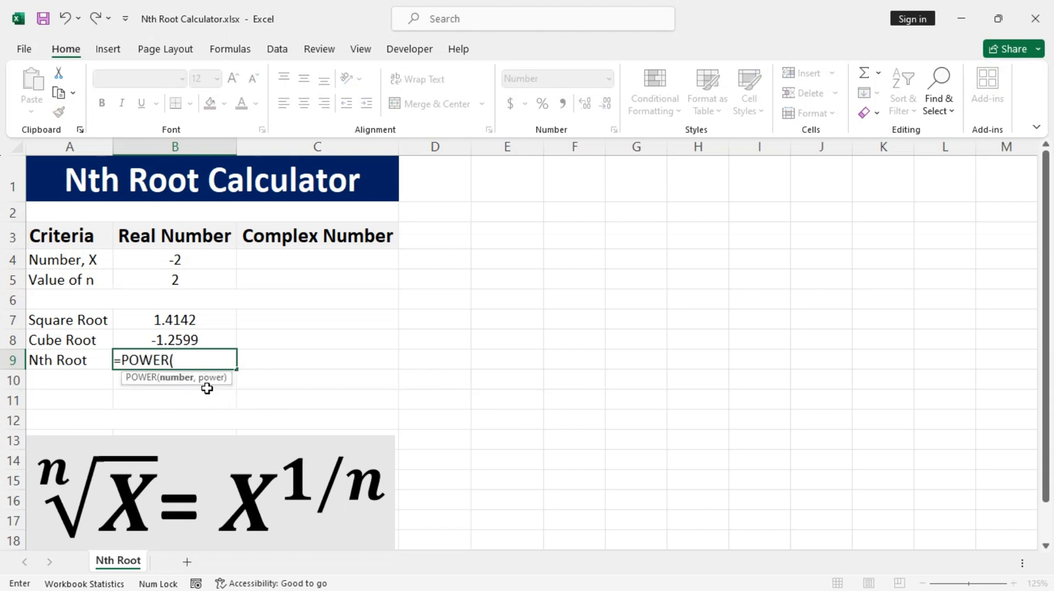
left_click(183, 259)
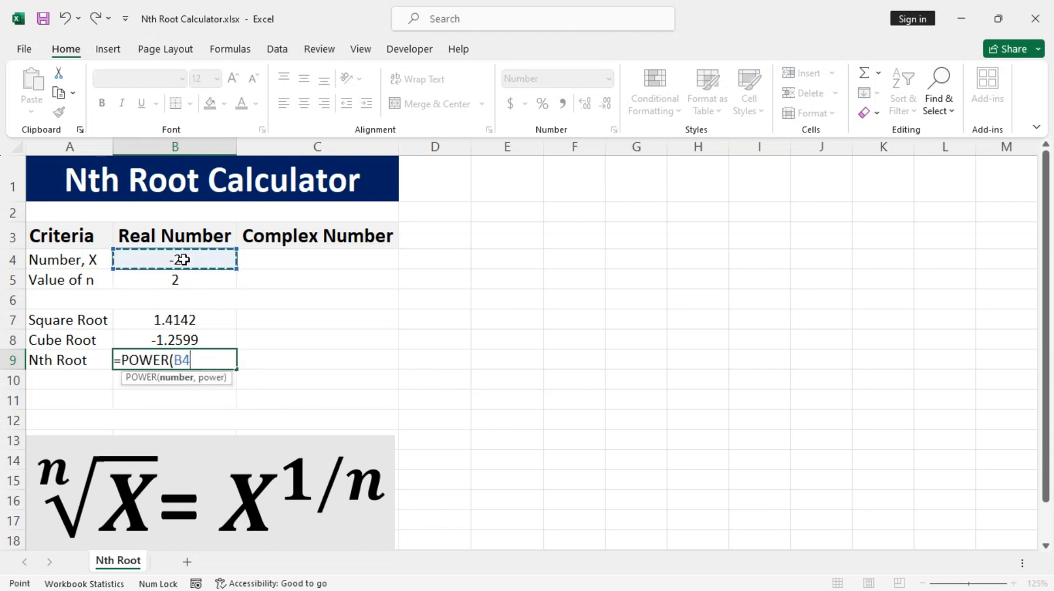
type(",")
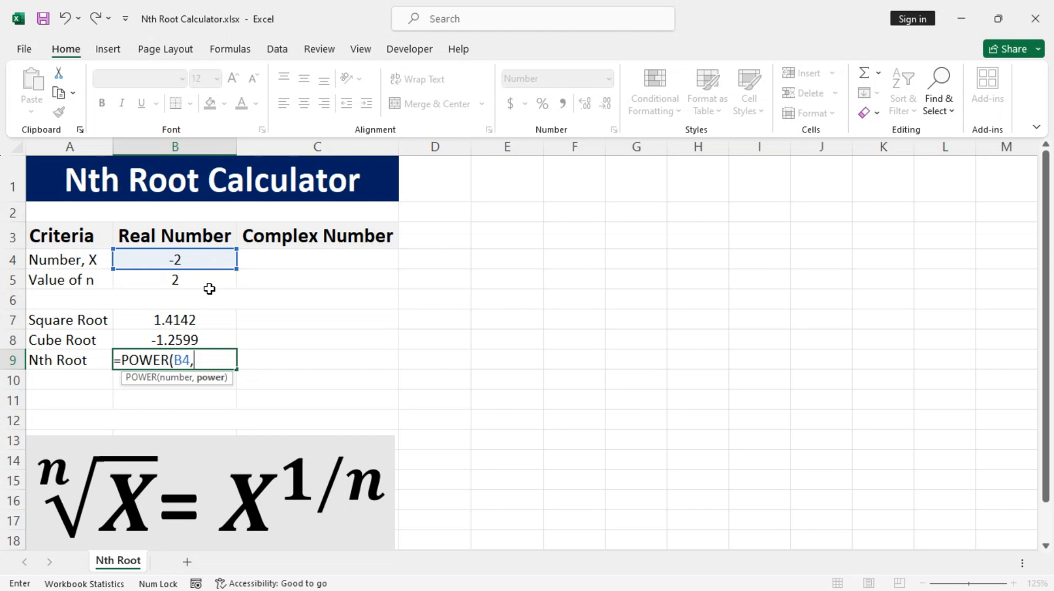
type("1/")
left_click(200, 277)
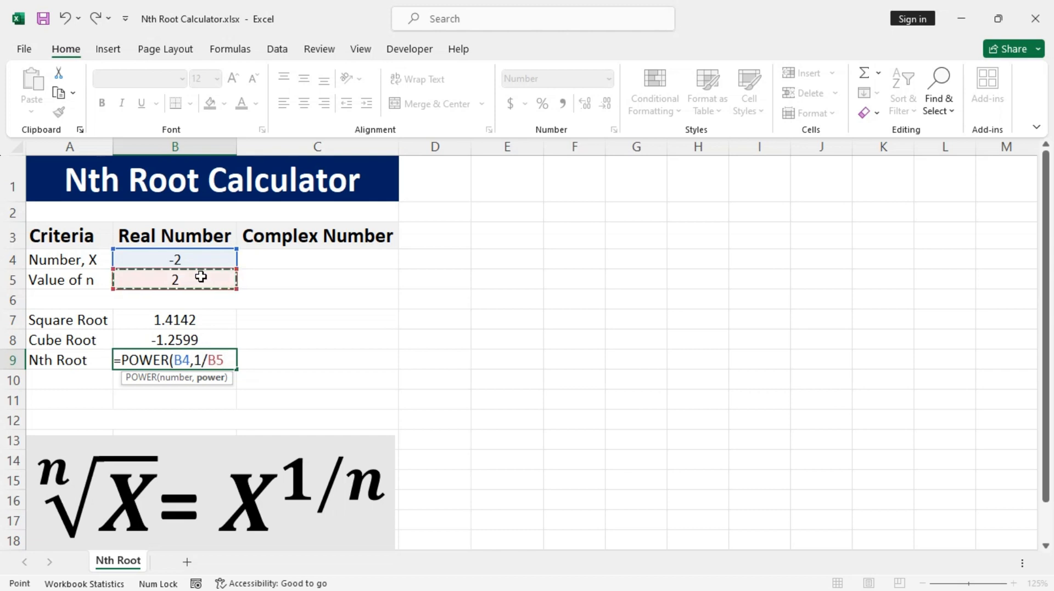
key("Return")
key("Up")
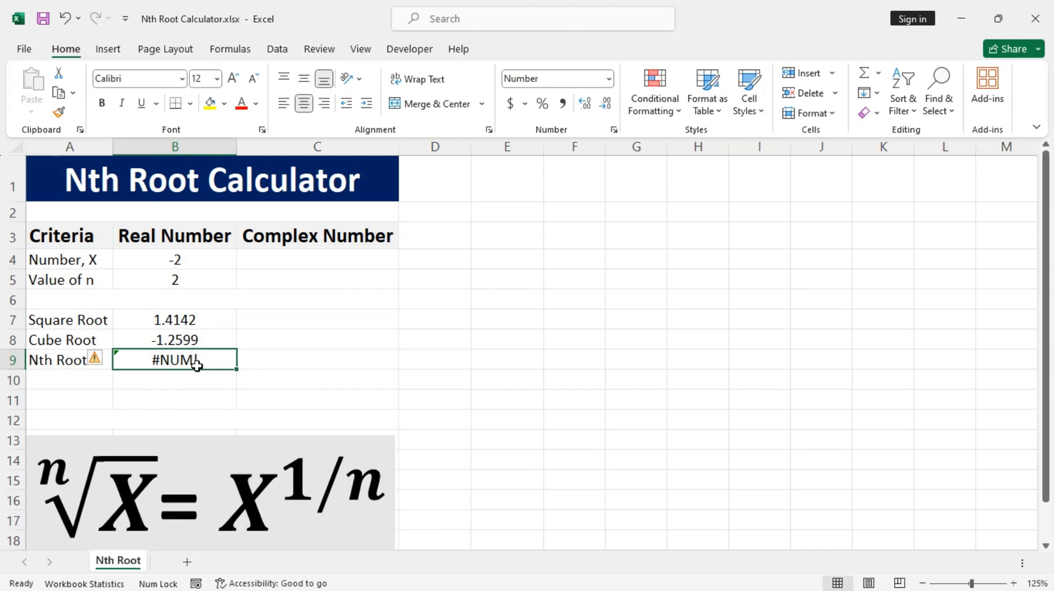
left_click(224, 261)
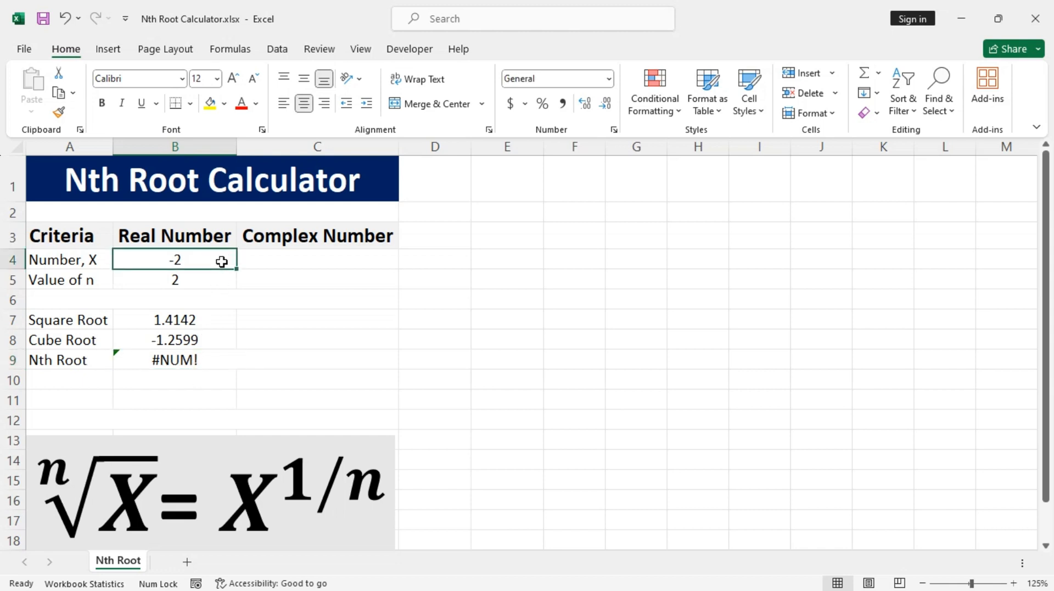
right_click(225, 266)
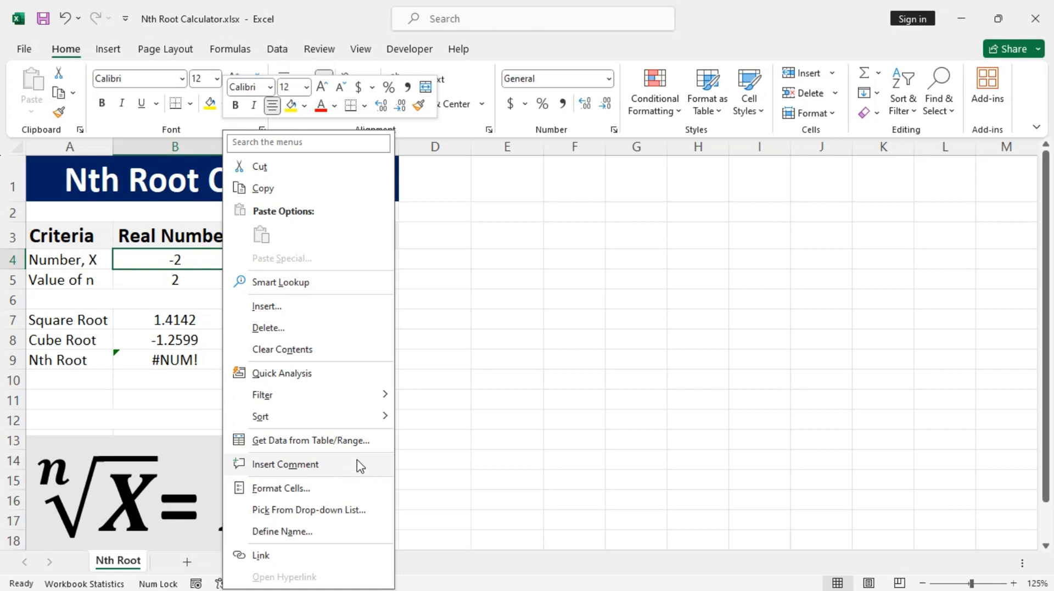
left_click(195, 258)
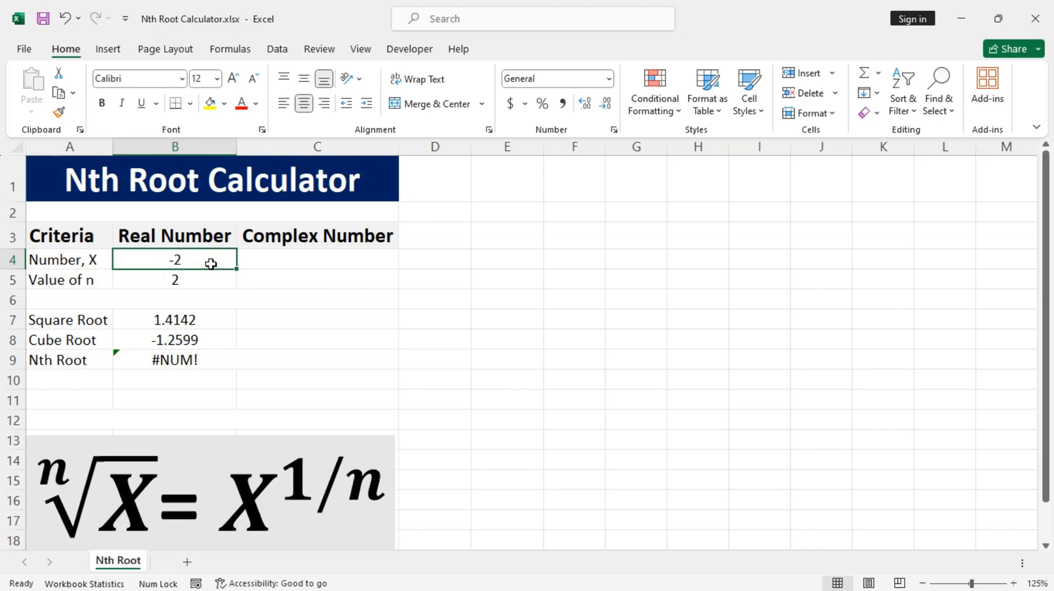
Write the test formula =IF(B4<0,0,1) in C4 to check whether the real number is negative.
left_click(321, 263)
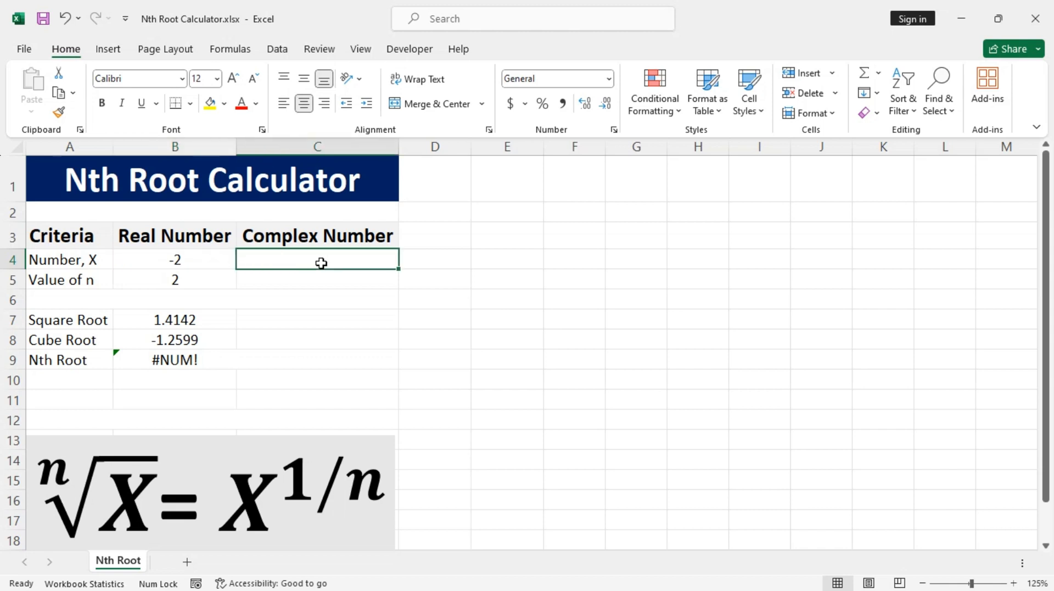
double_click(321, 263)
type("=")
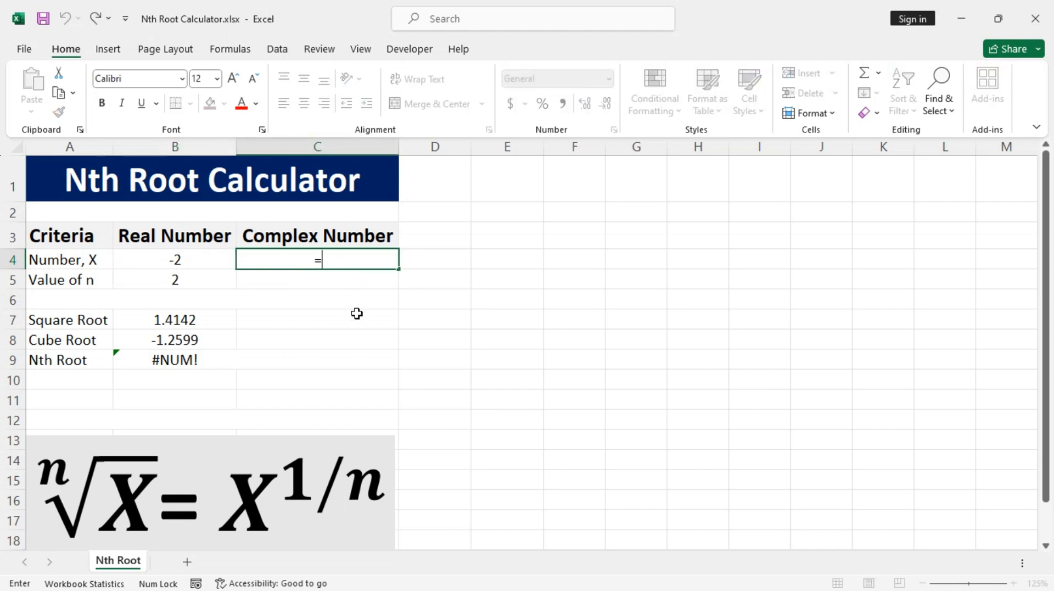
type("if")
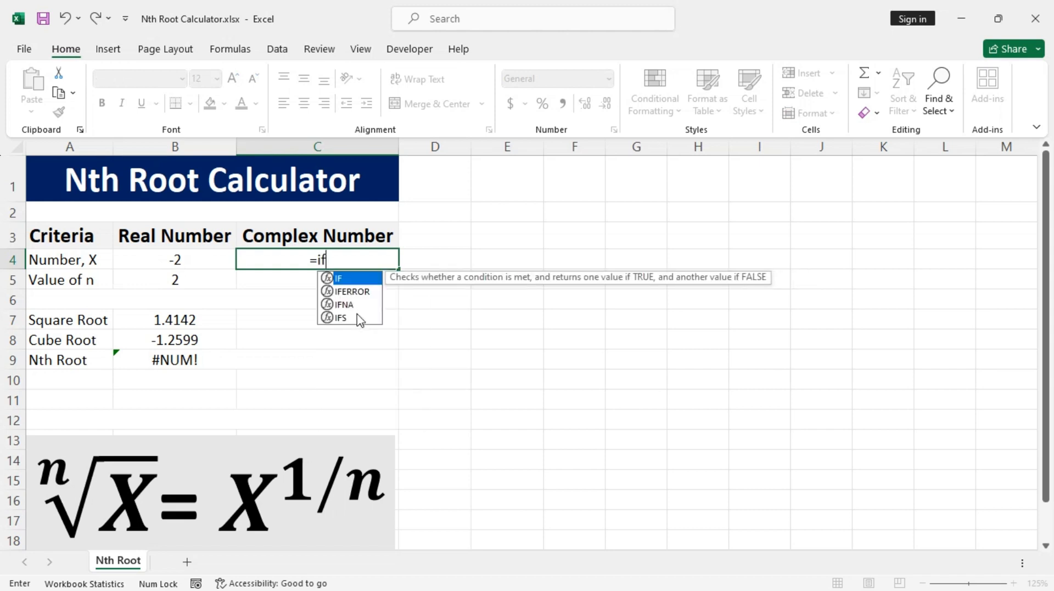
key("Tab")
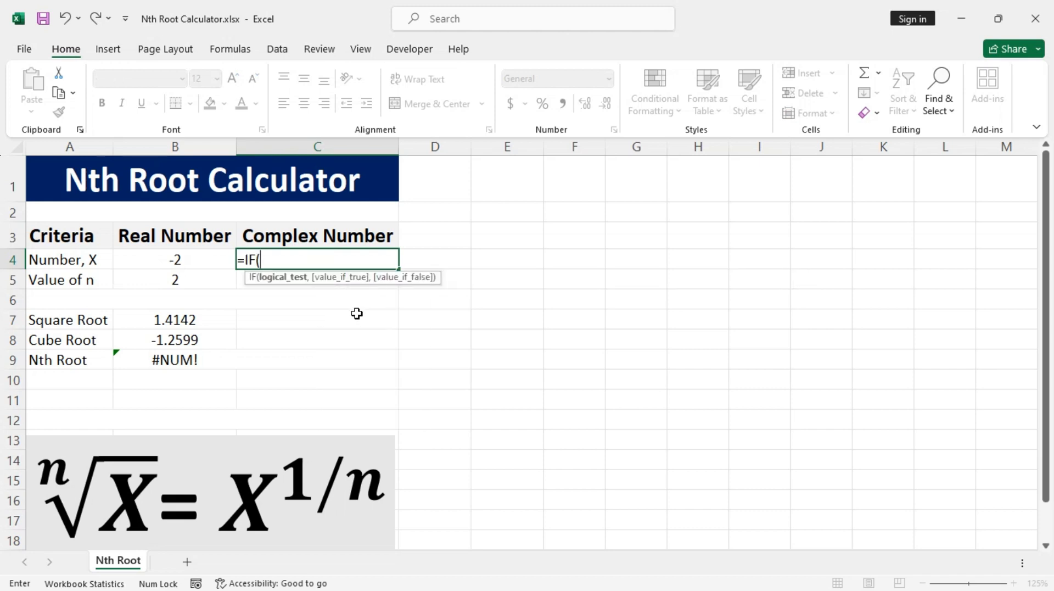
left_click(187, 258)
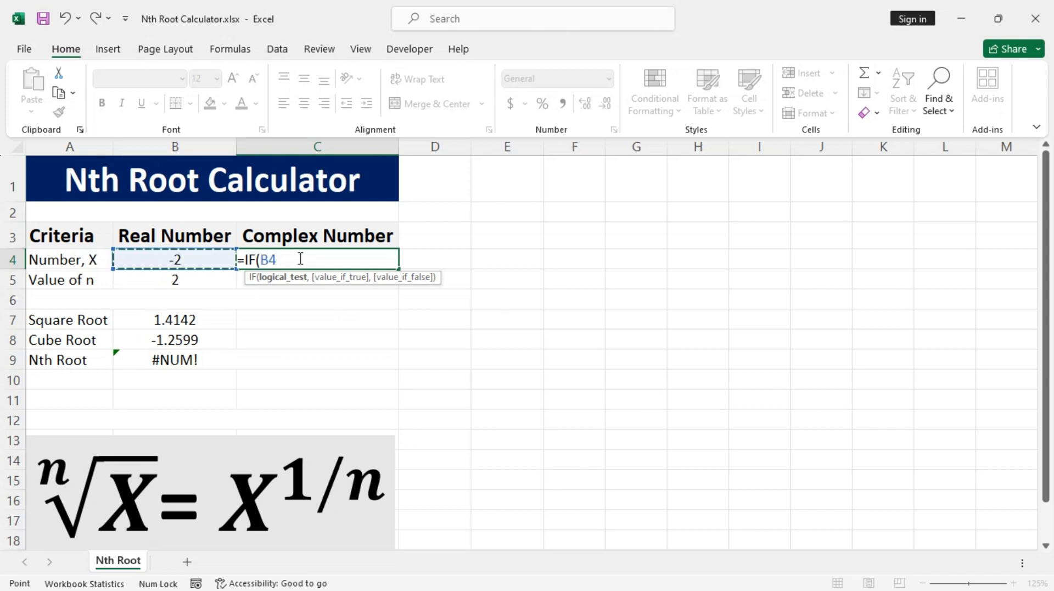
type("<0")
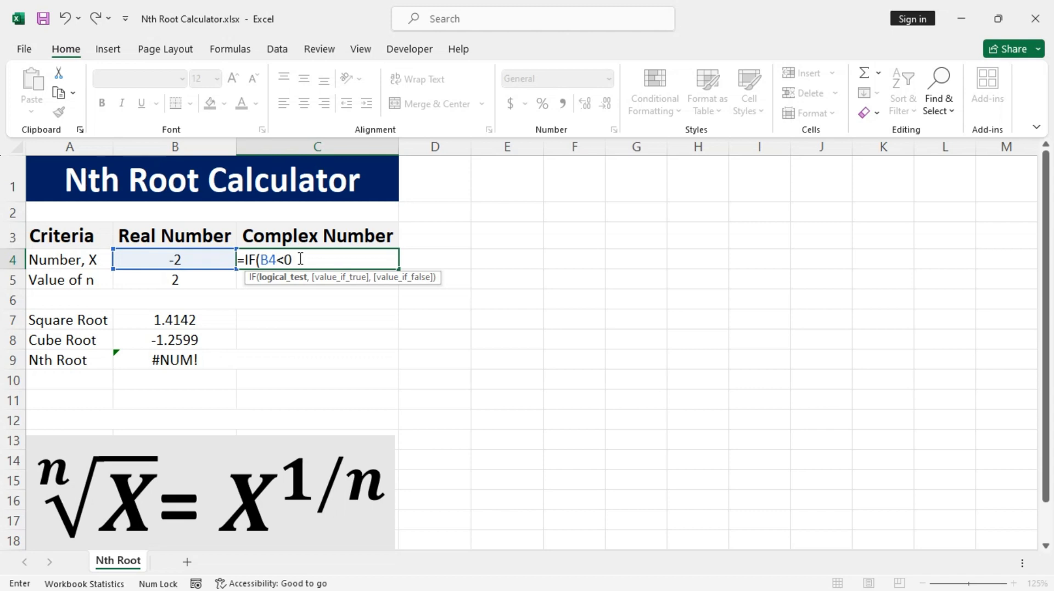
type(",0")
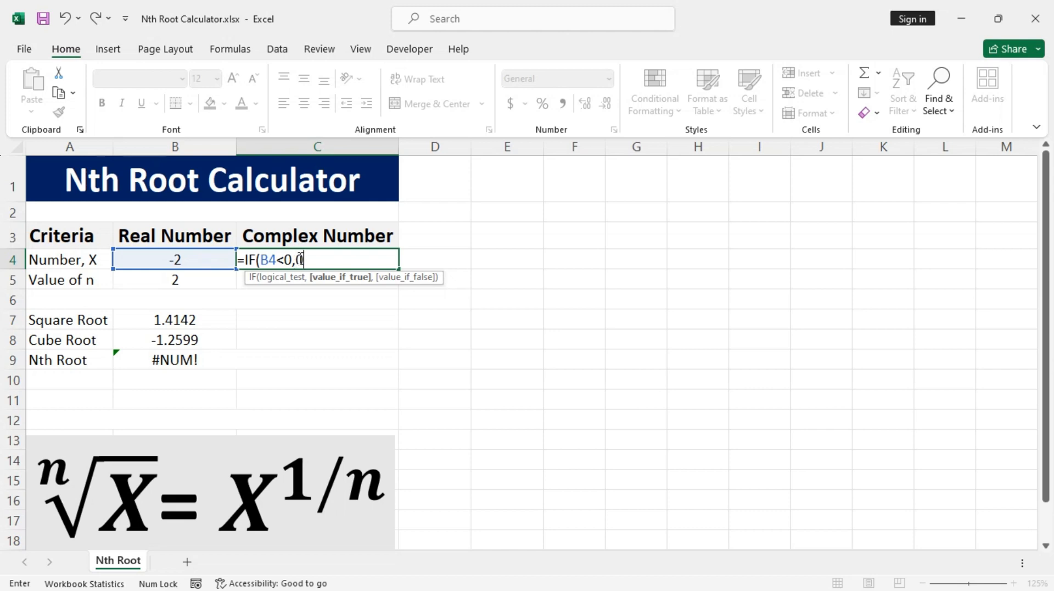
type(",1")
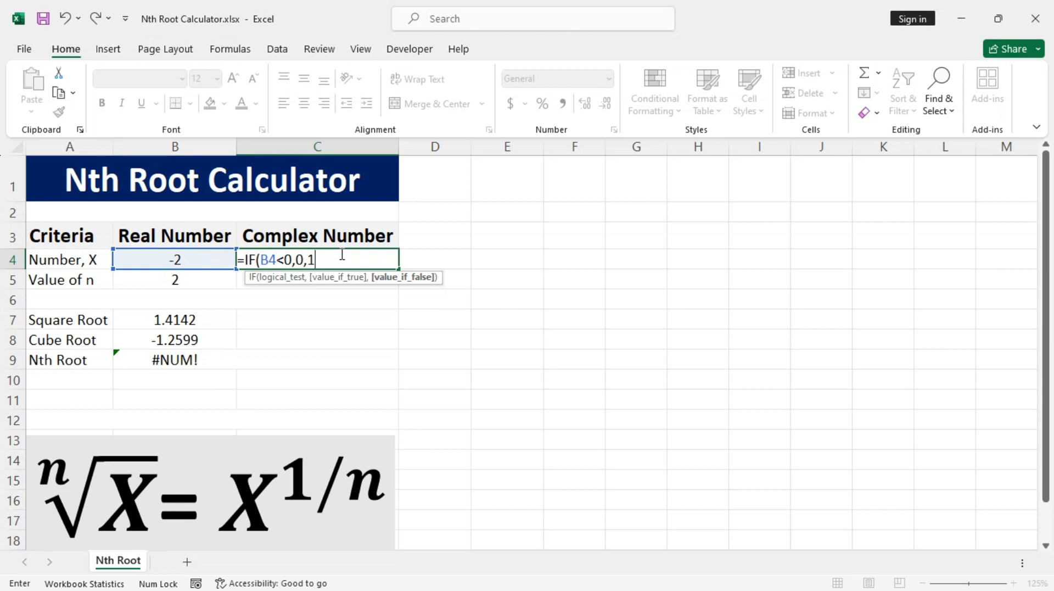
type(")")
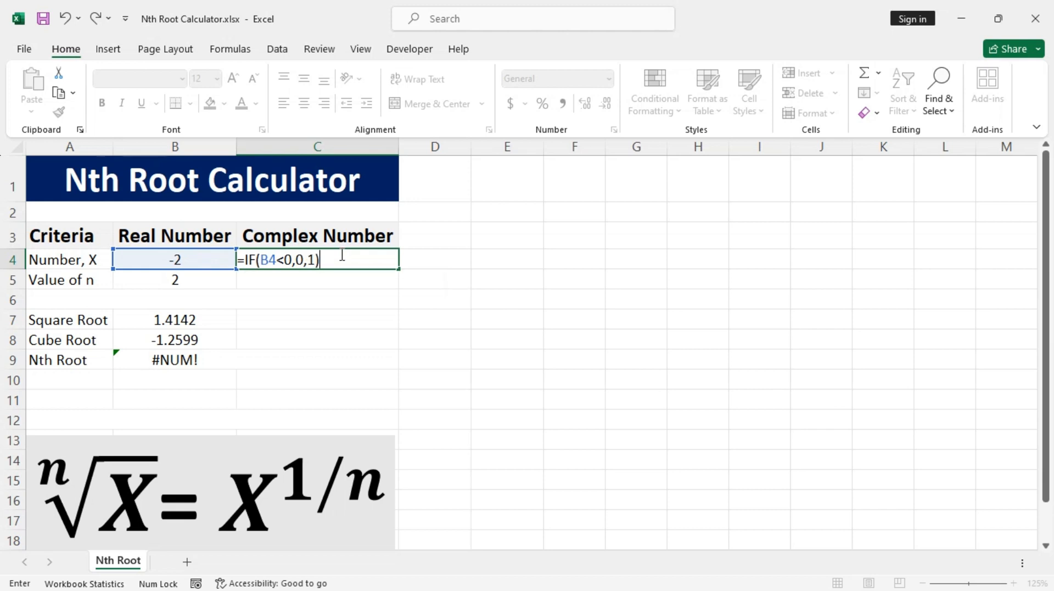
Cut the entire IF formula text out of C4, leaving the cell empty.
left_click_drag(327, 259, 237, 266)
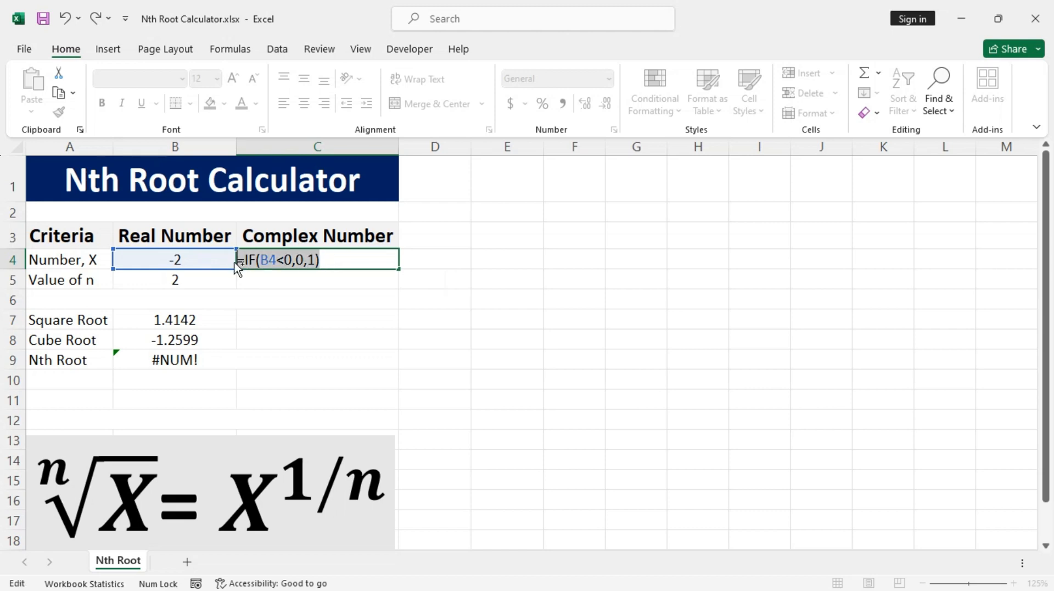
key("BackSpace")
left_click(306, 285)
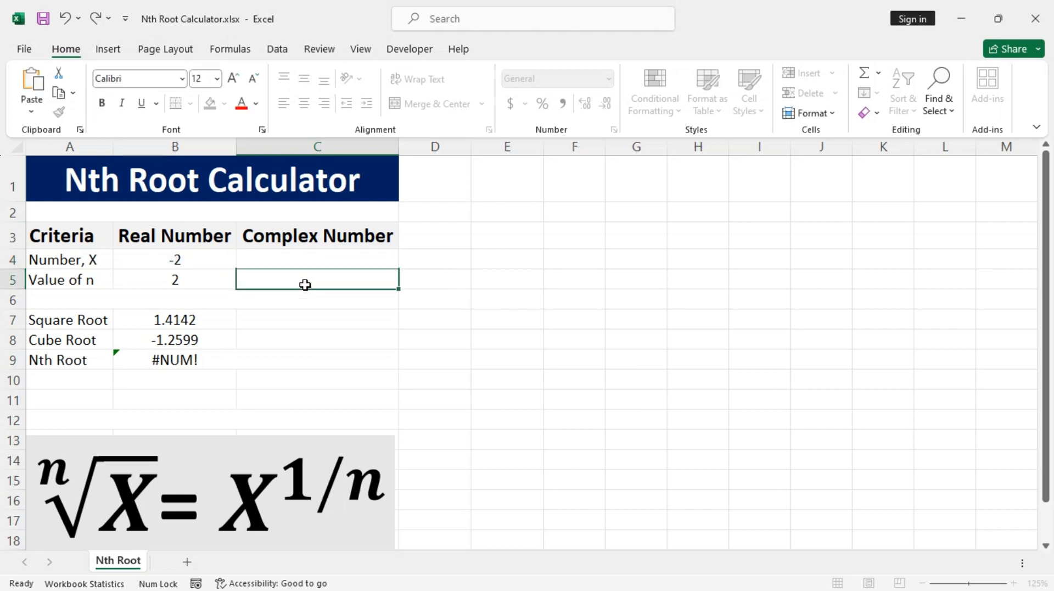
left_click(305, 258)
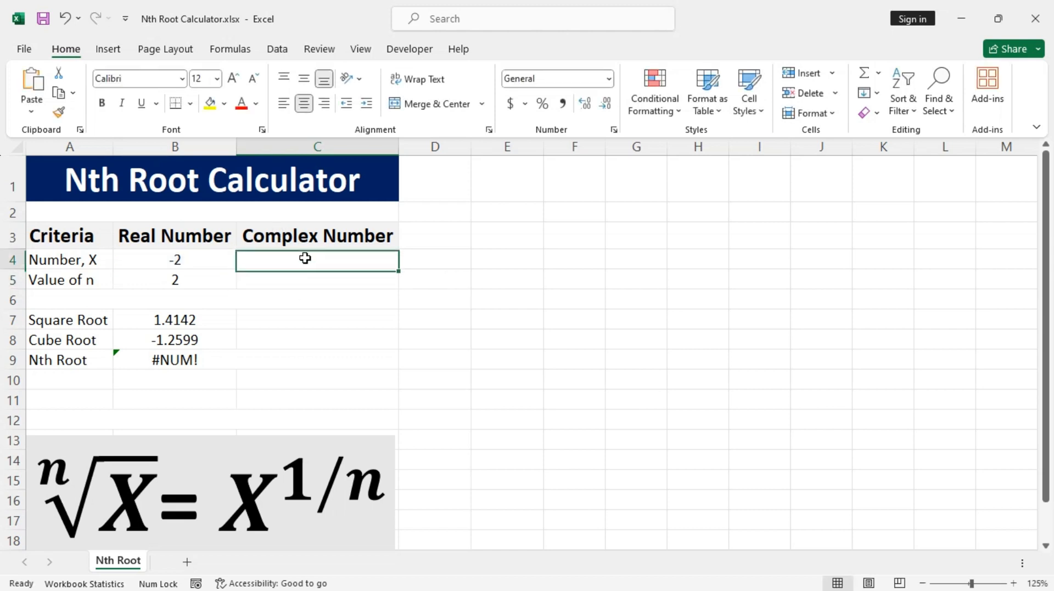
Set up Custom data validation for B4, pasting =IF(B4<0,0,1) as its formula.
left_click(191, 259)
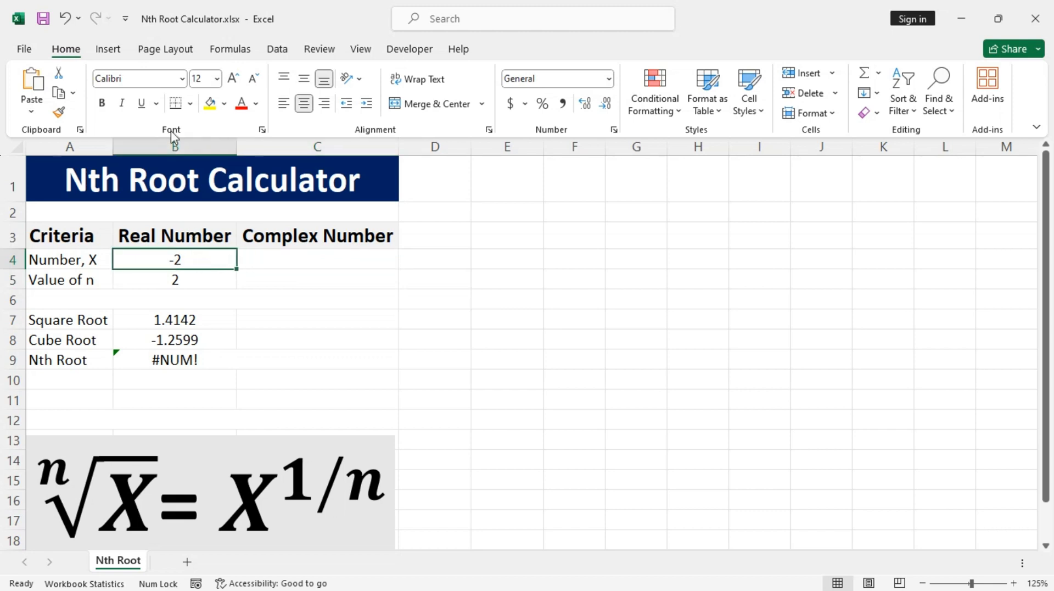
left_click(277, 49)
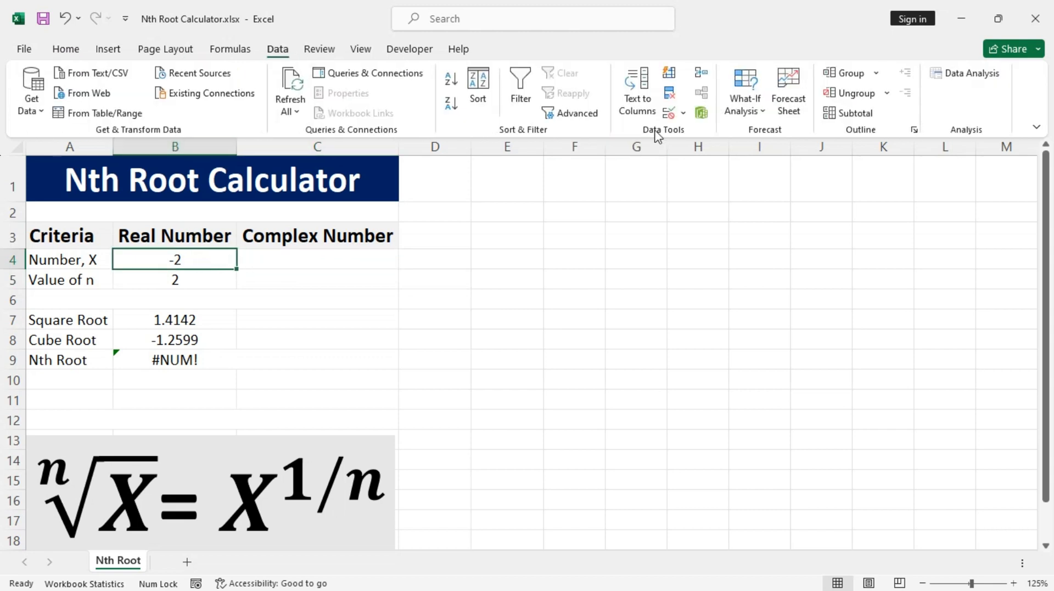
left_click(669, 112)
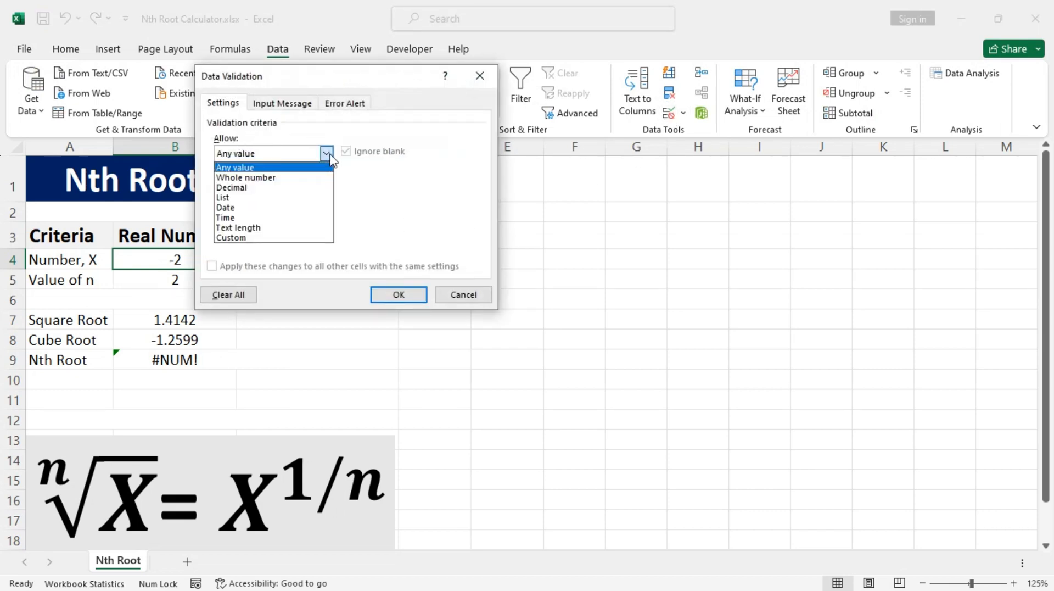
left_click(307, 237)
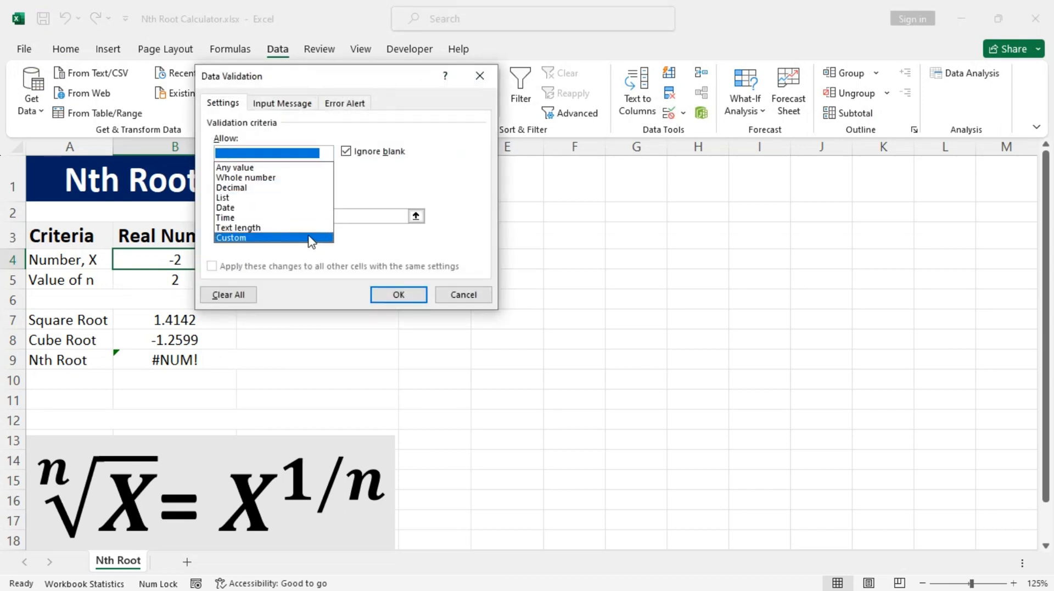
left_click(286, 215)
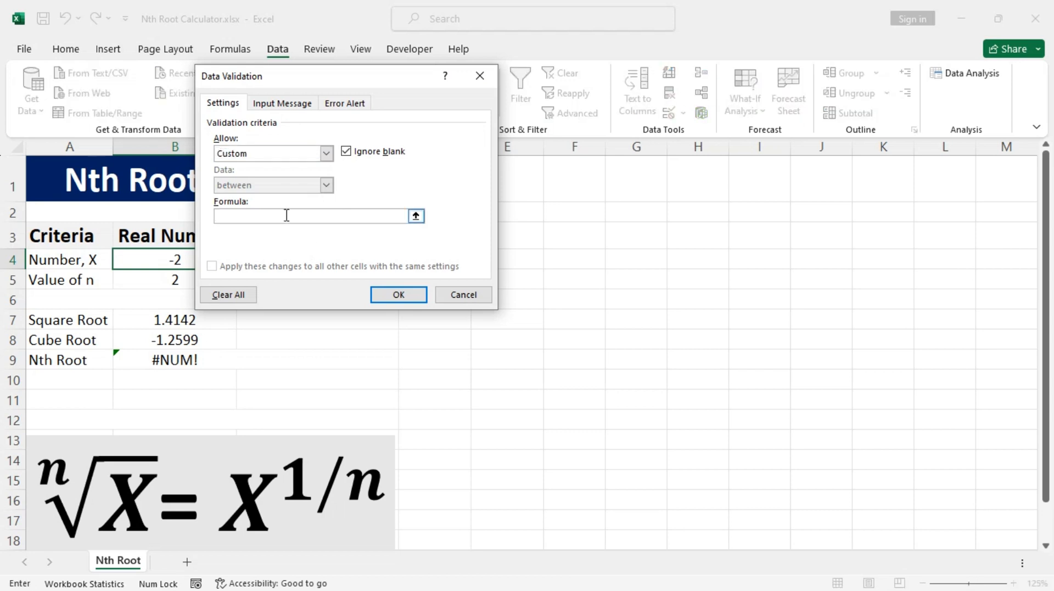
key("ctrl+v")
Give B4's validation error alert the title "Invalid Data" and message "Please enter positive values only.", and apply the rule.
left_click(346, 103)
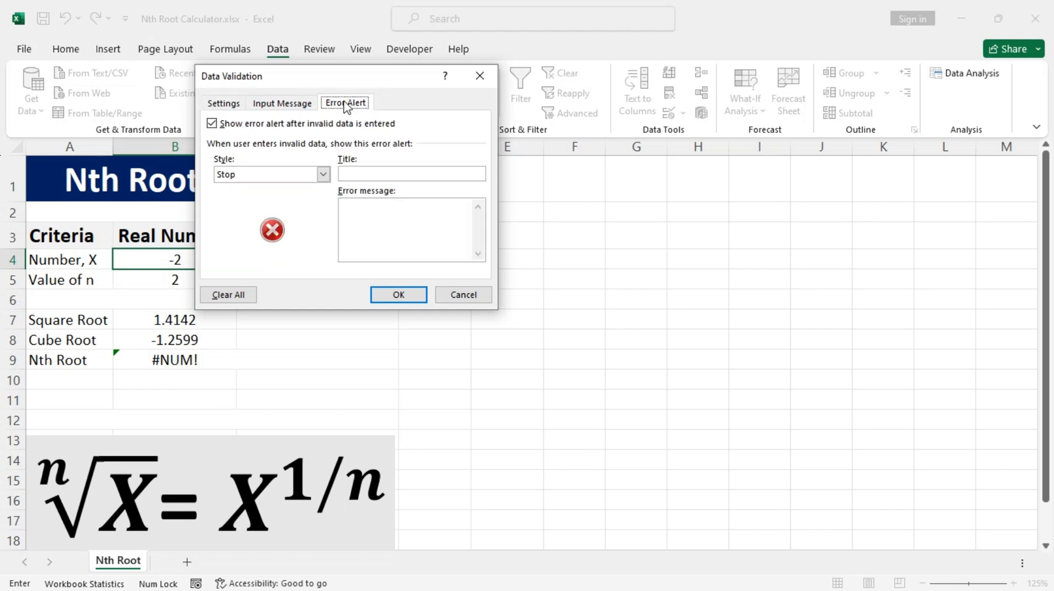
left_click(361, 173)
type("In")
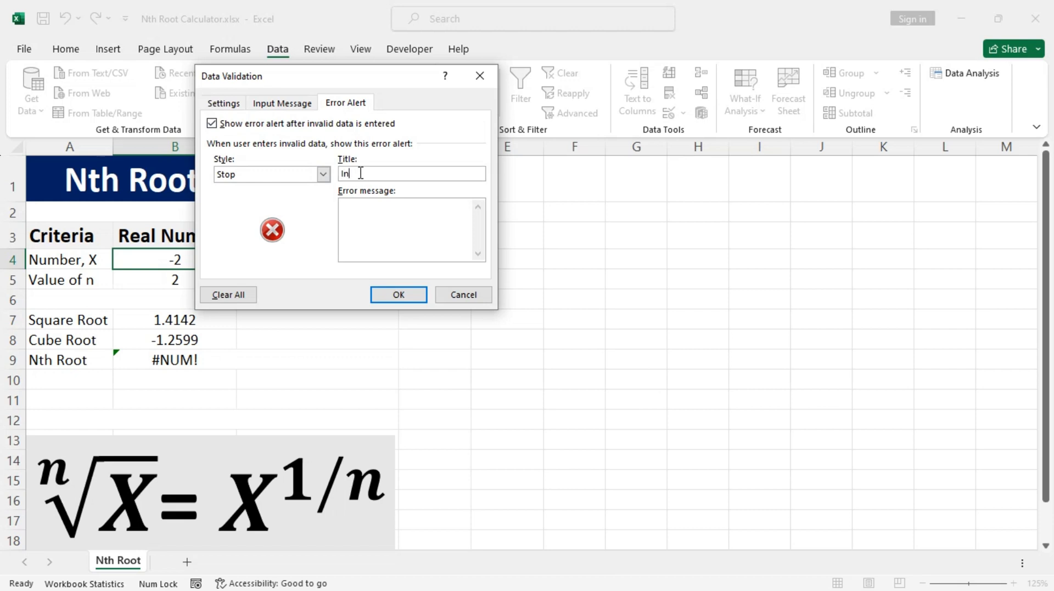
type("valid Data")
type("Pleas")
type("e in")
type("n")
type("ter positi")
type("ve values")
type(" on")
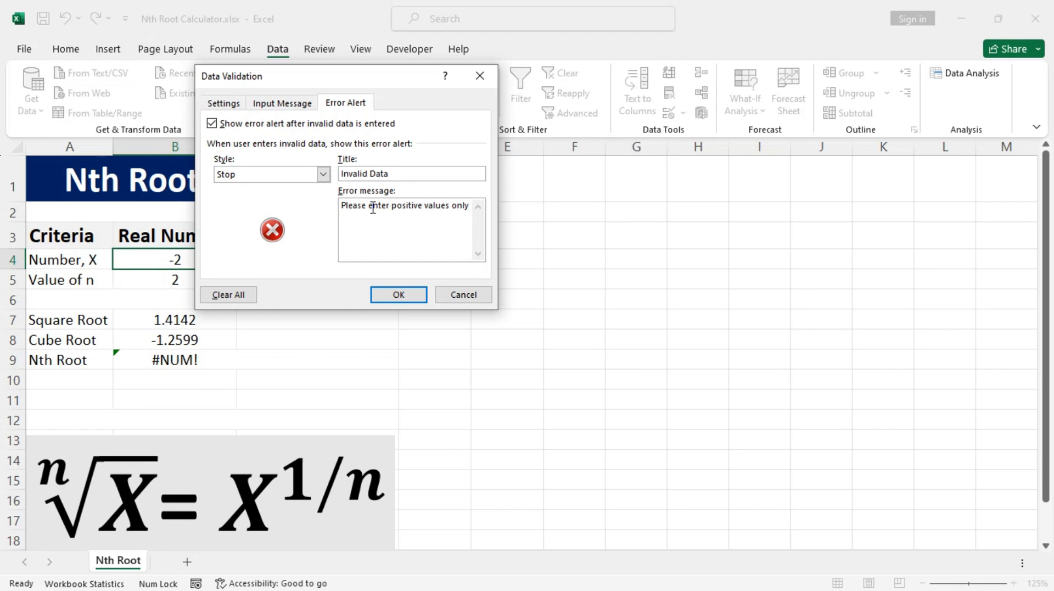
type("ly.")
left_click(233, 103)
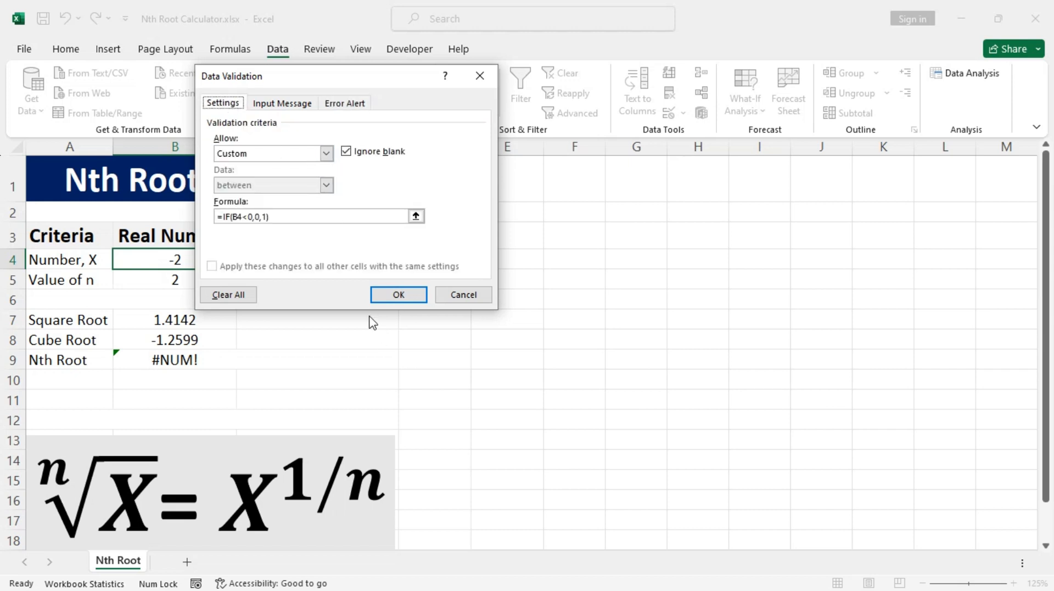
left_click(398, 295)
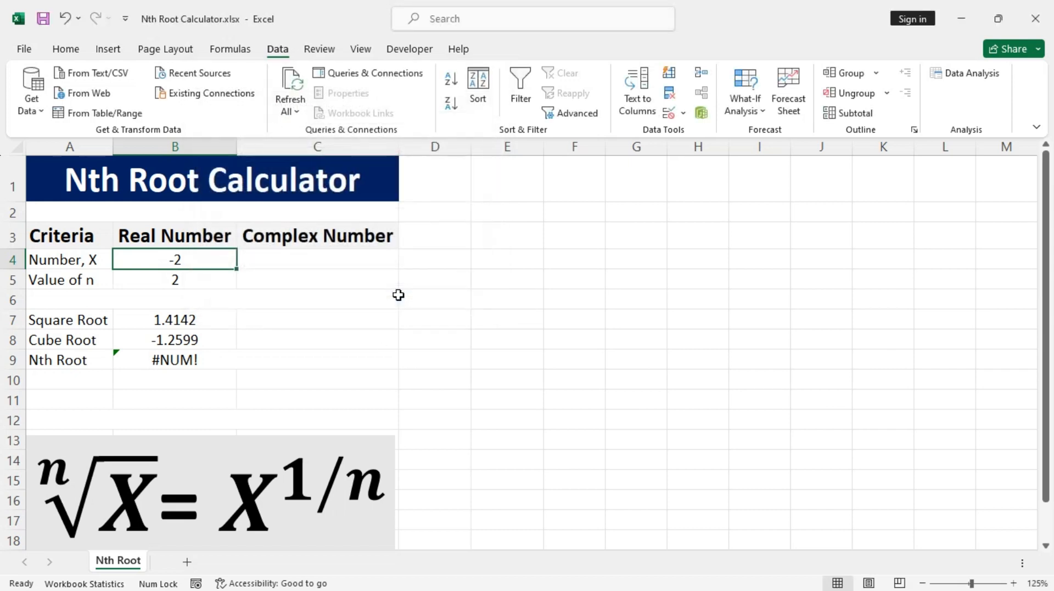
Test the validation rule by re-entering -2 in B4 and choosing to retry.
double_click(188, 259)
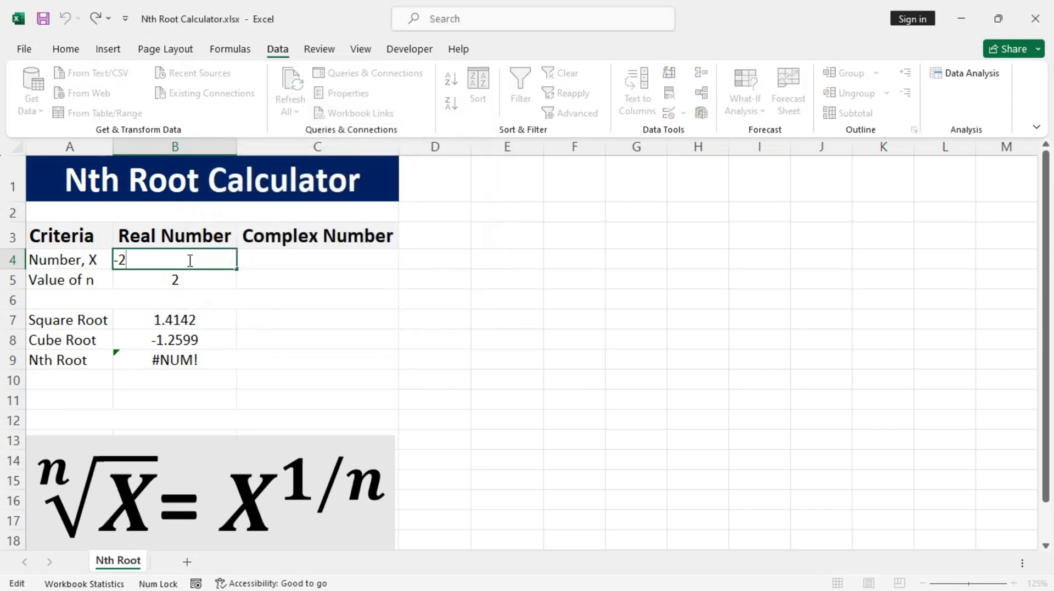
key("Return")
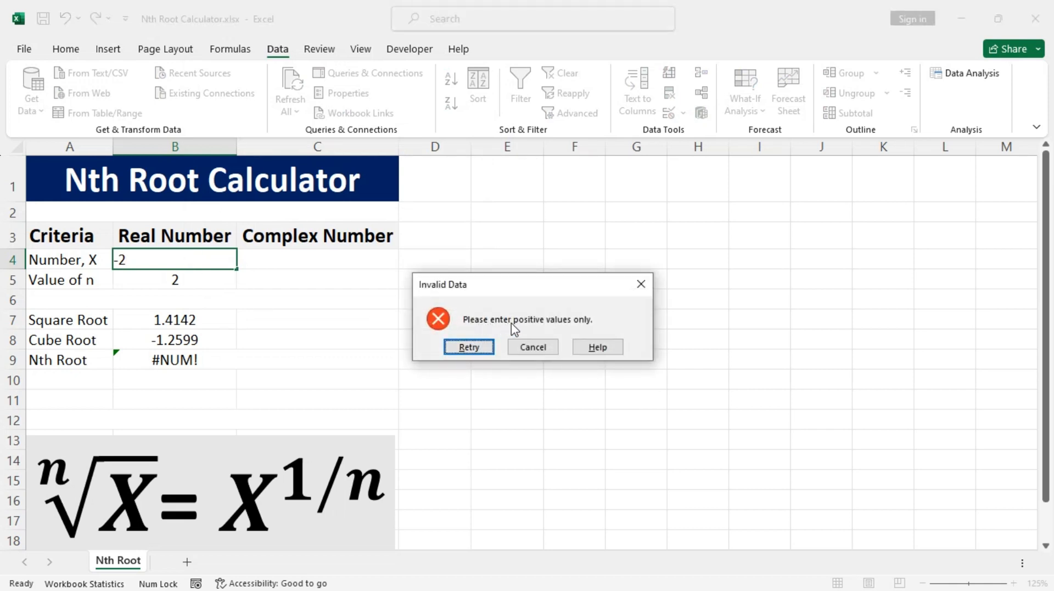
left_click(468, 347)
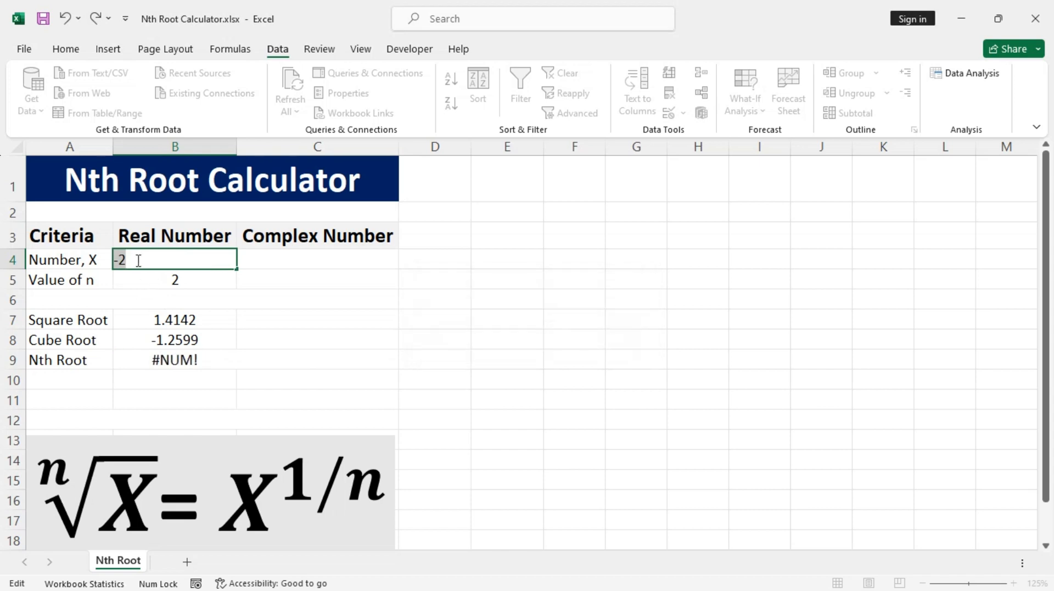
Set the real number X in B4 to 49.
key("BackSpace")
type("49")
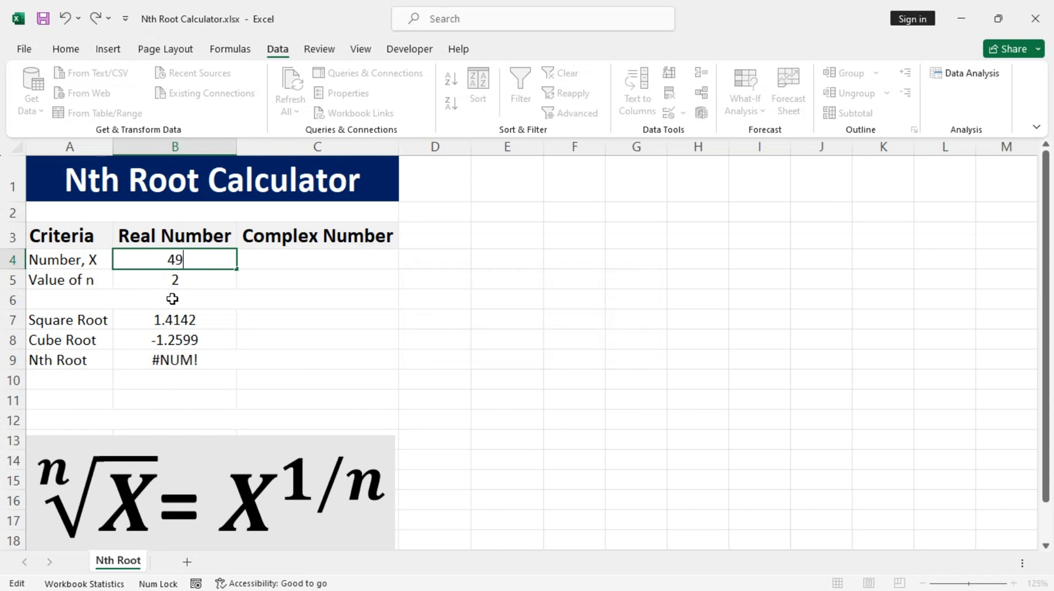
key("Return")
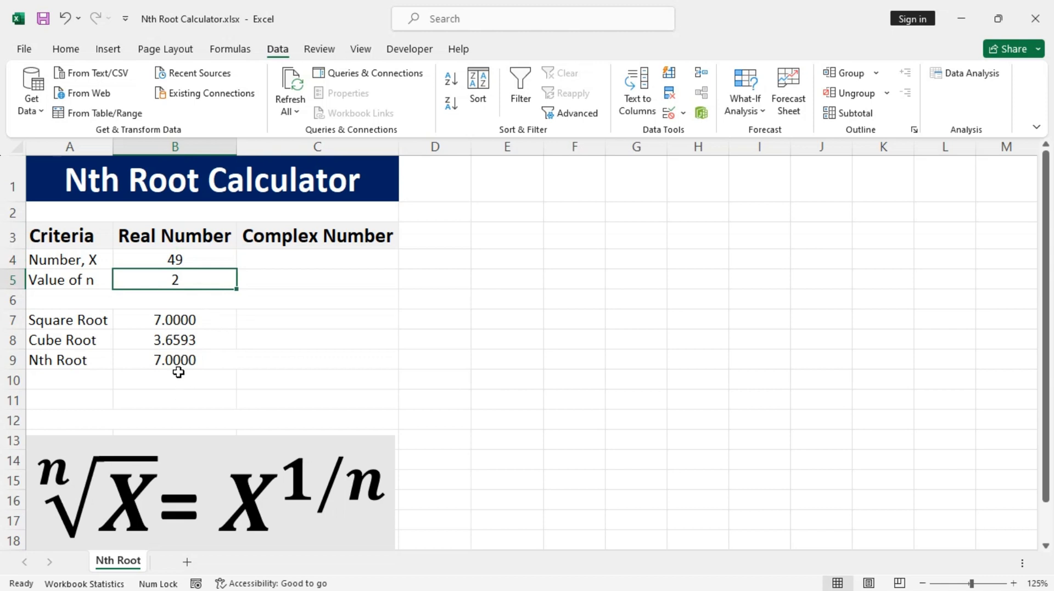
left_click(167, 261)
double_click(120, 260)
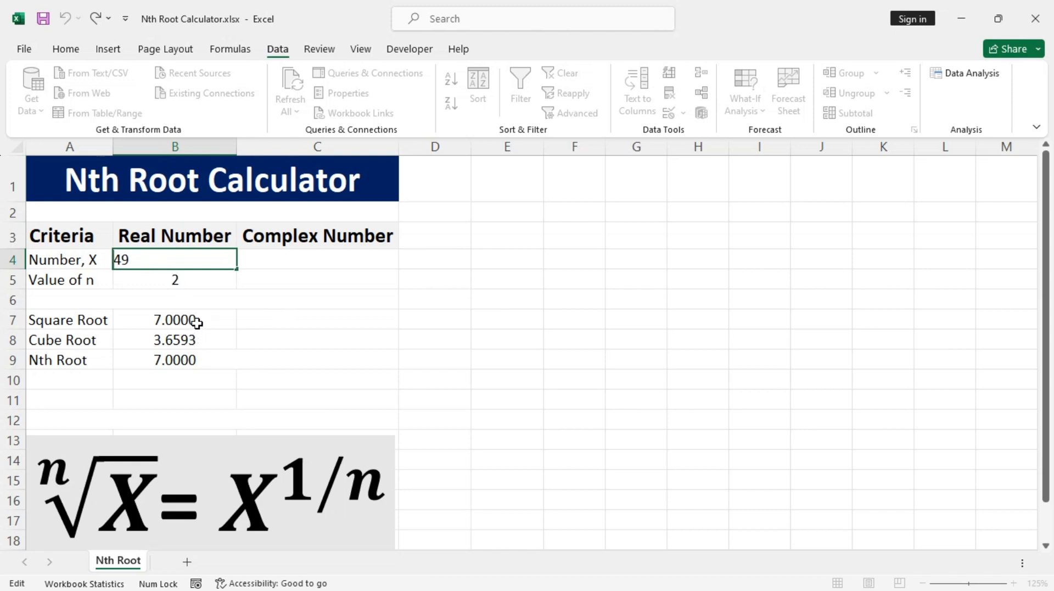
Enter the complex number "5+12i", including the quotation marks, as the Number, X value in C4.
left_click(288, 262)
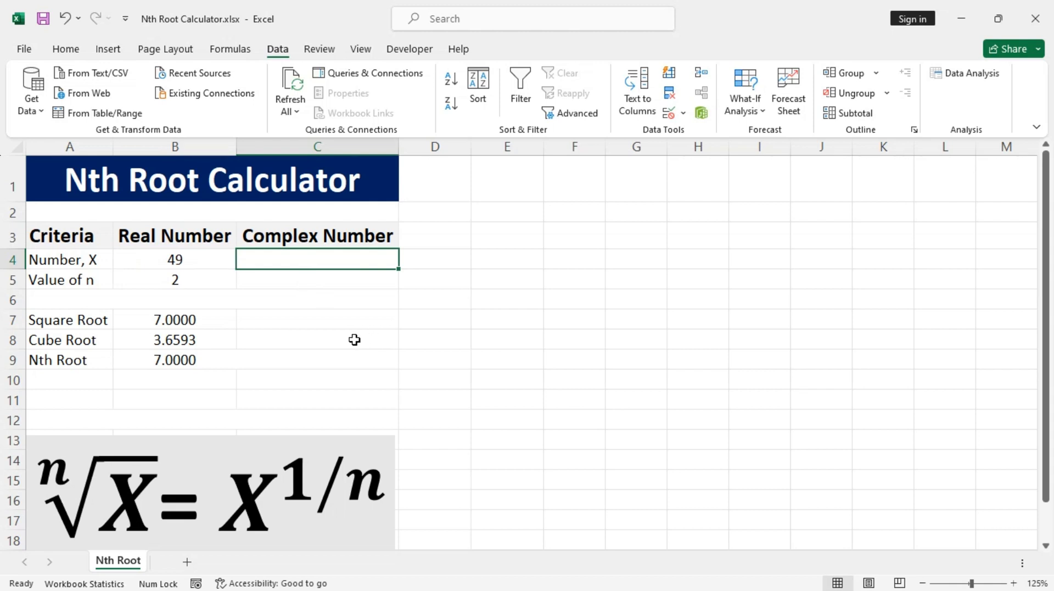
type("\"")
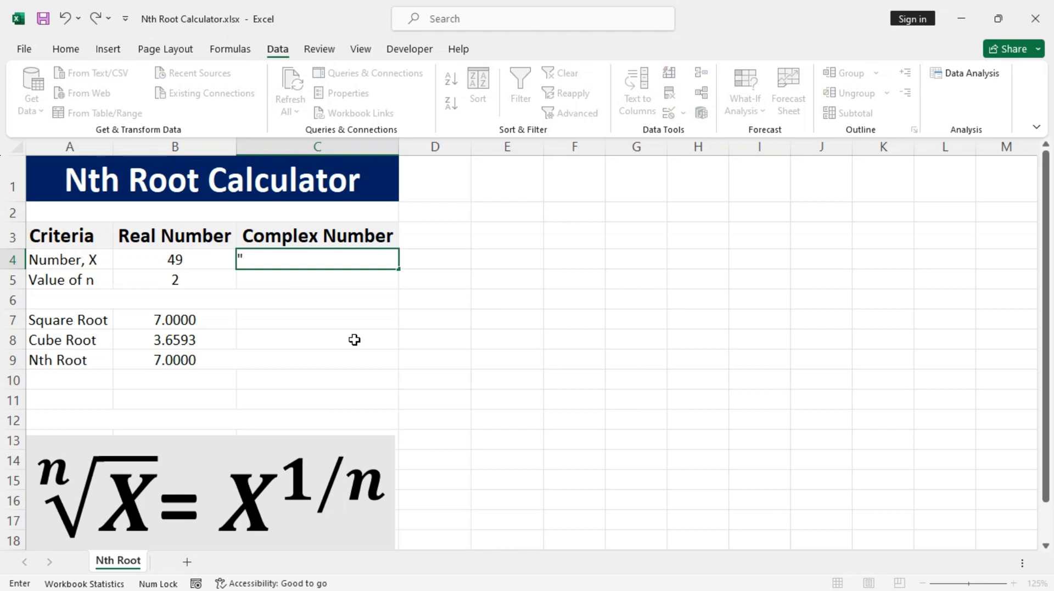
type("5")
type("i")
type("+12")
type("i")
type("\"")
key("Return")
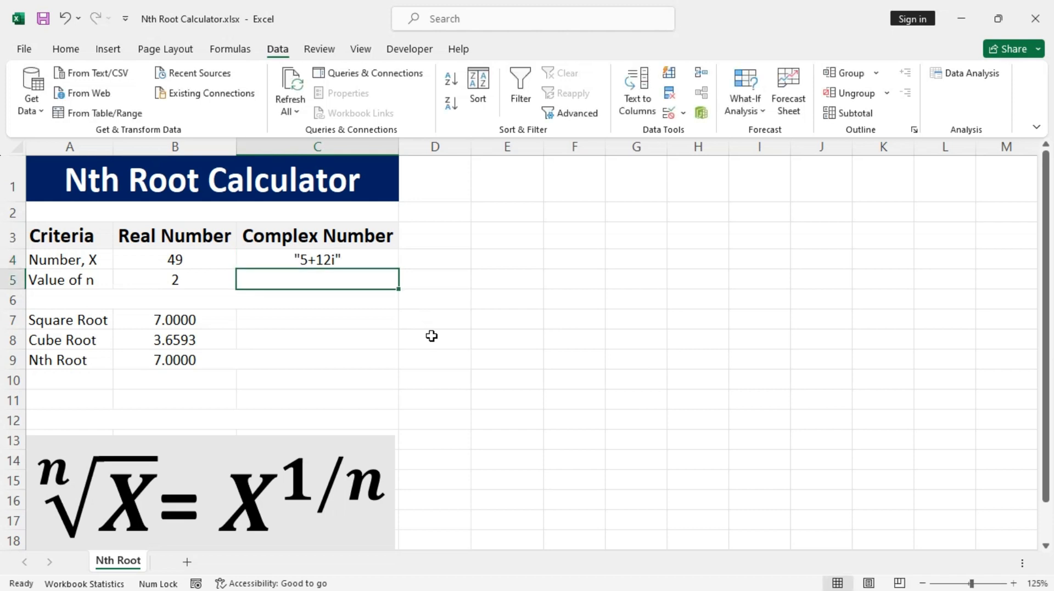
Calculate the complex number's square root in C7 with the formula =IMSQRT(C4).
left_click(325, 323)
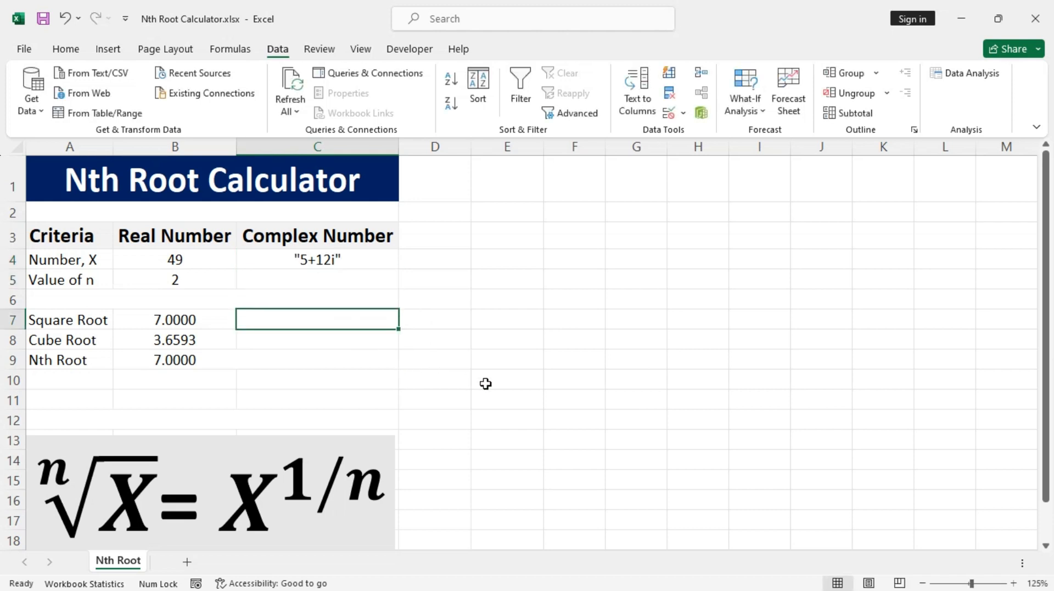
type("=")
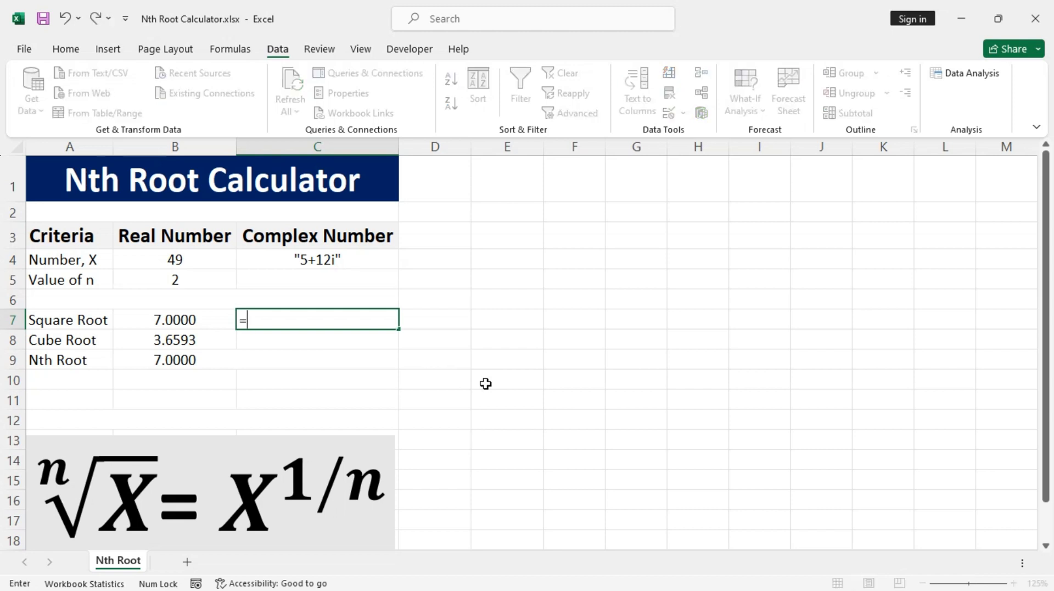
type("im")
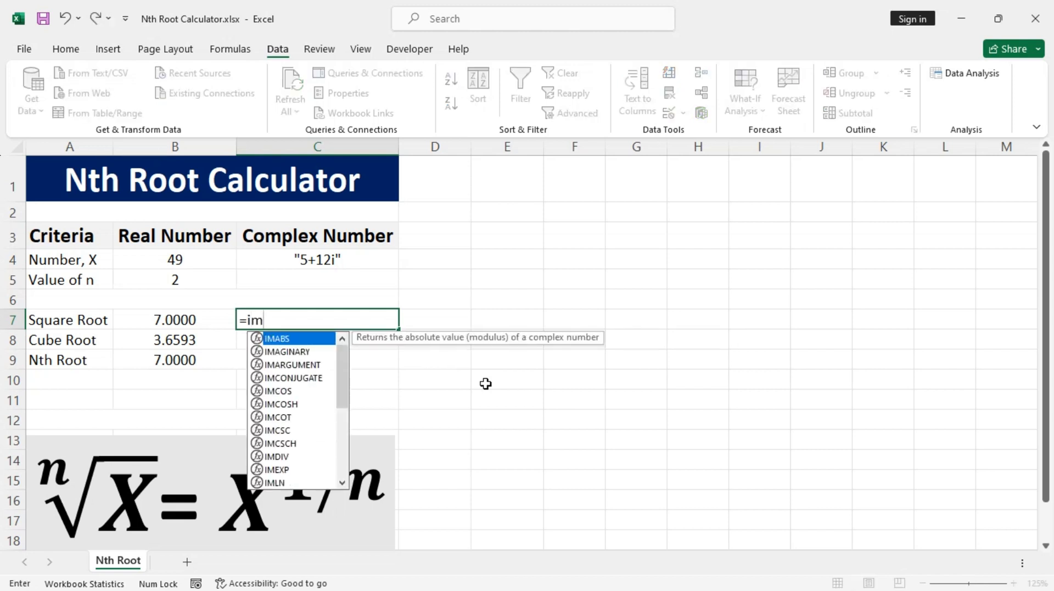
type("sq")
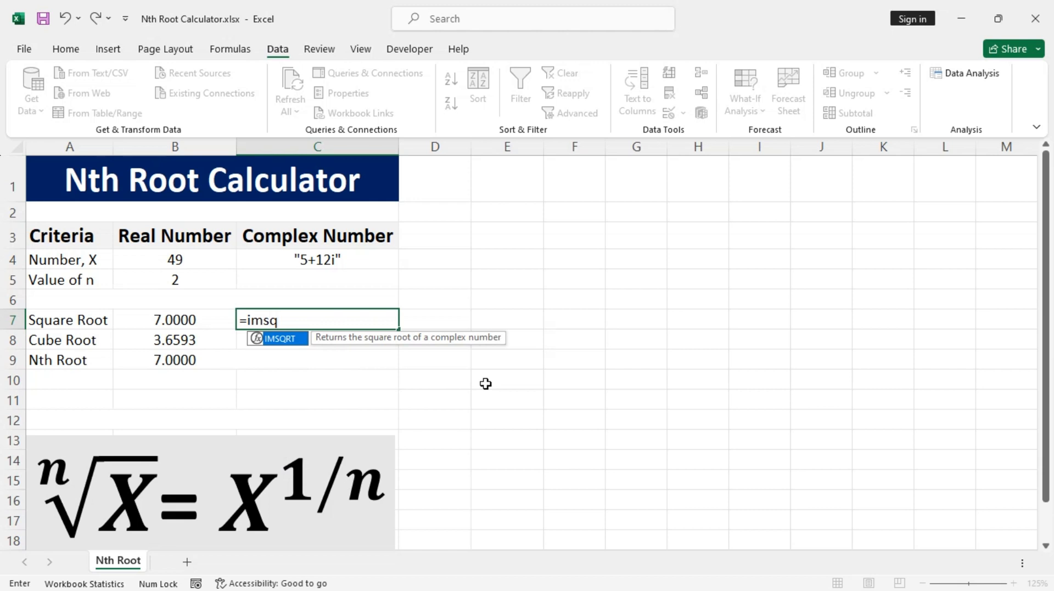
key("Tab")
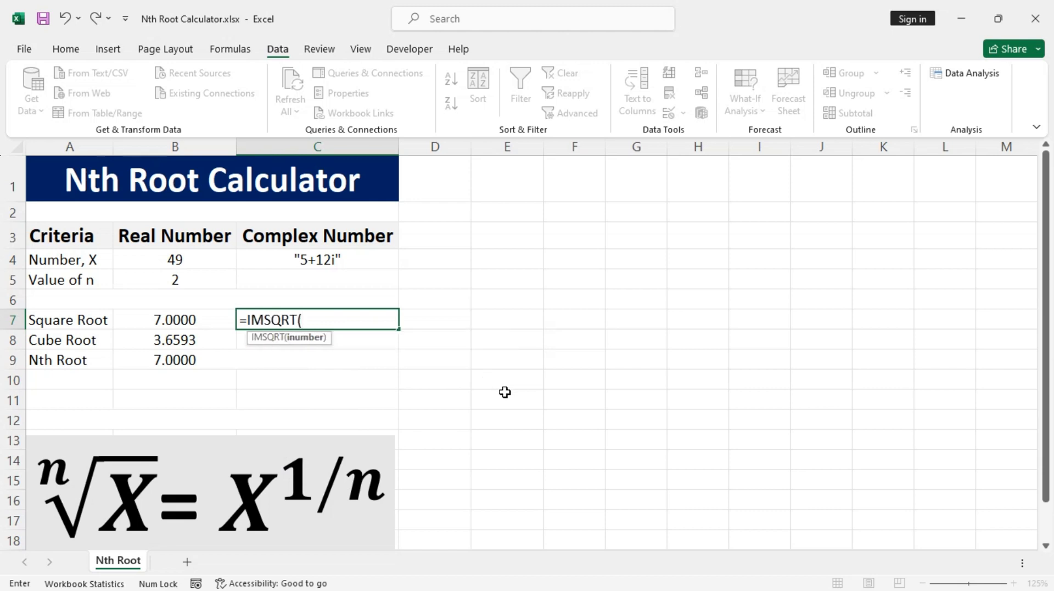
left_click(351, 262)
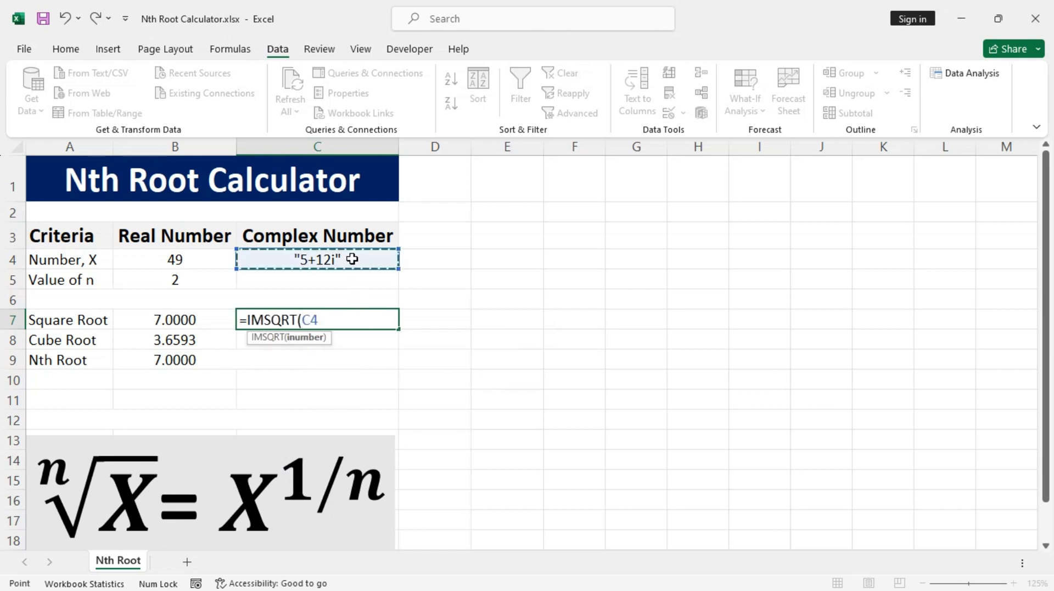
key("Return")
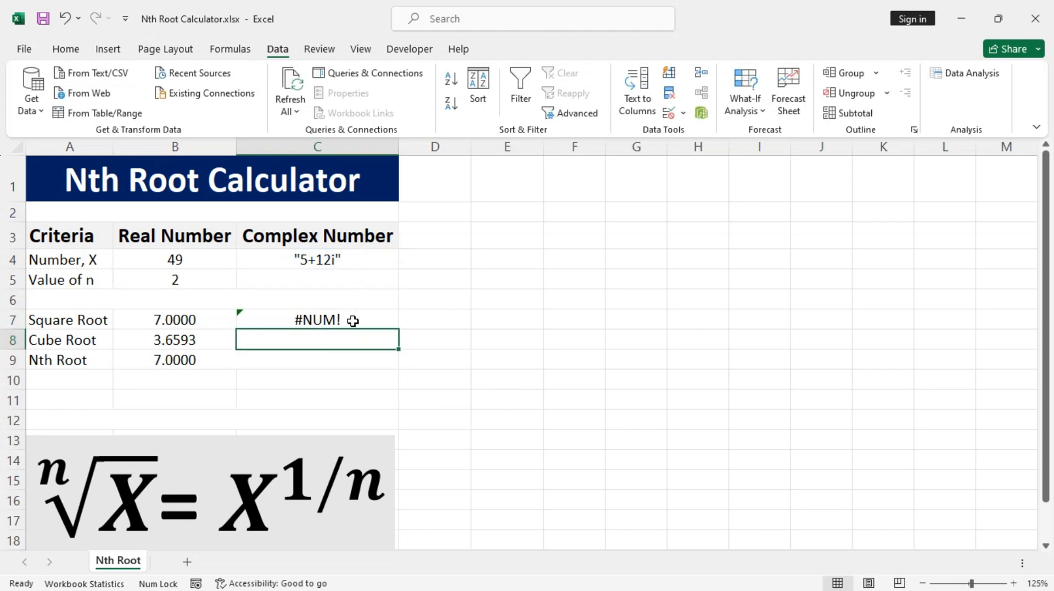
Check the formula in C7, and turn the complex number entry in C4 into the formula ="5+12i".
left_click(352, 320)
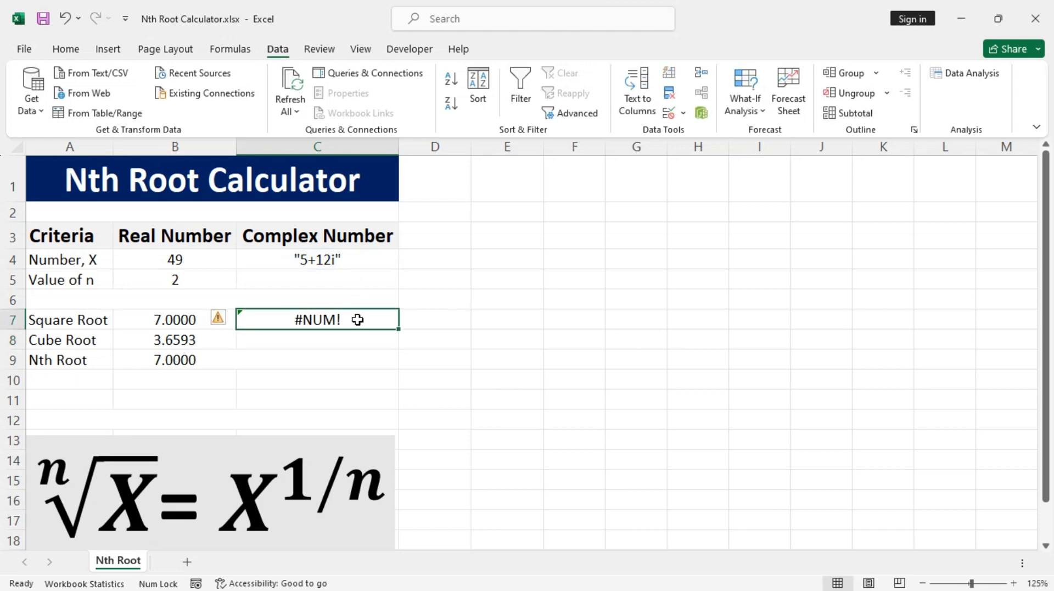
double_click(355, 318)
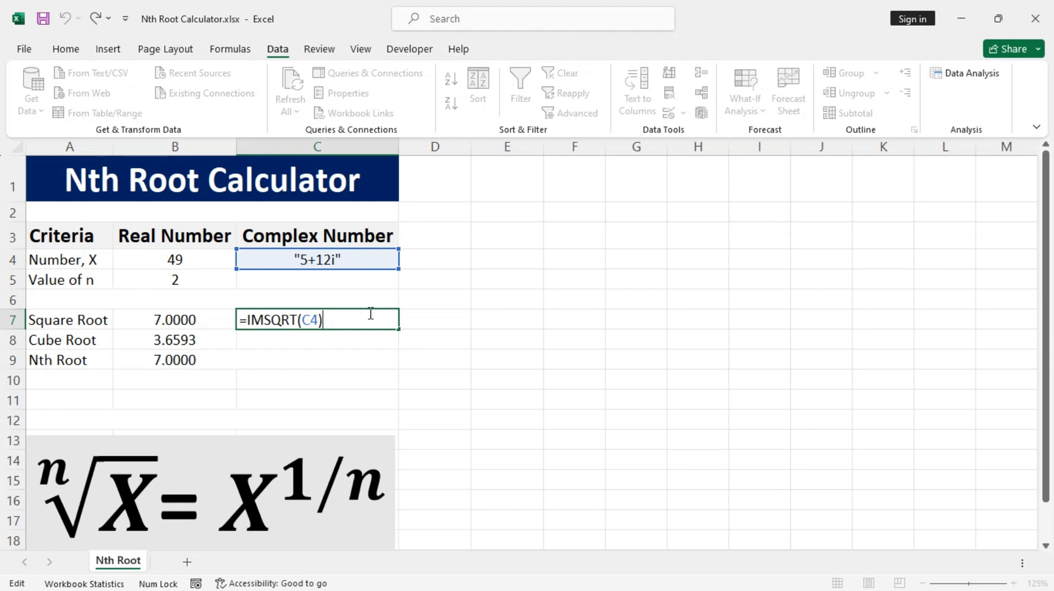
left_click(350, 259)
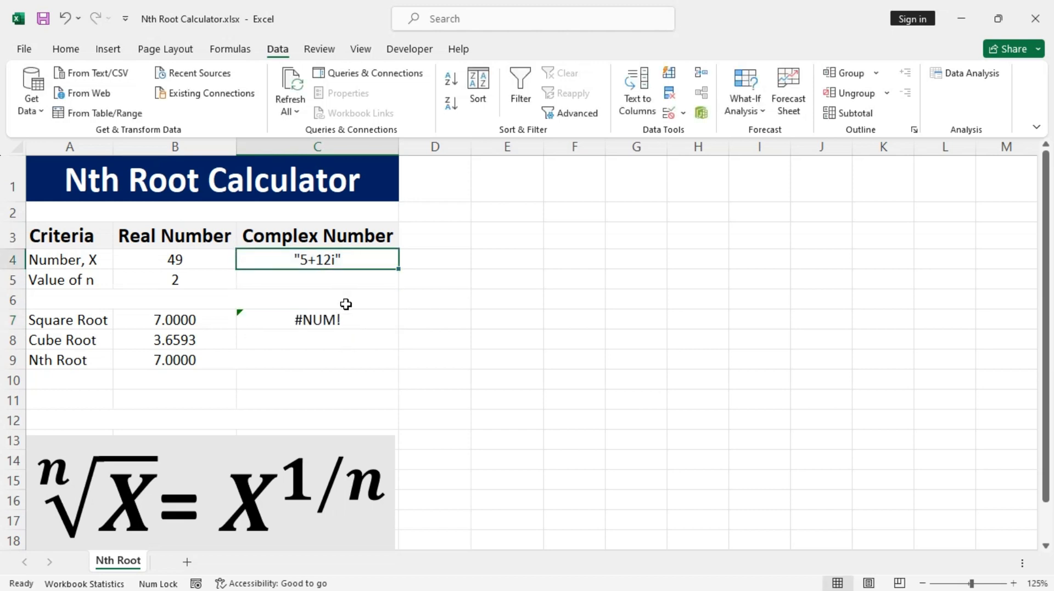
double_click(305, 262)
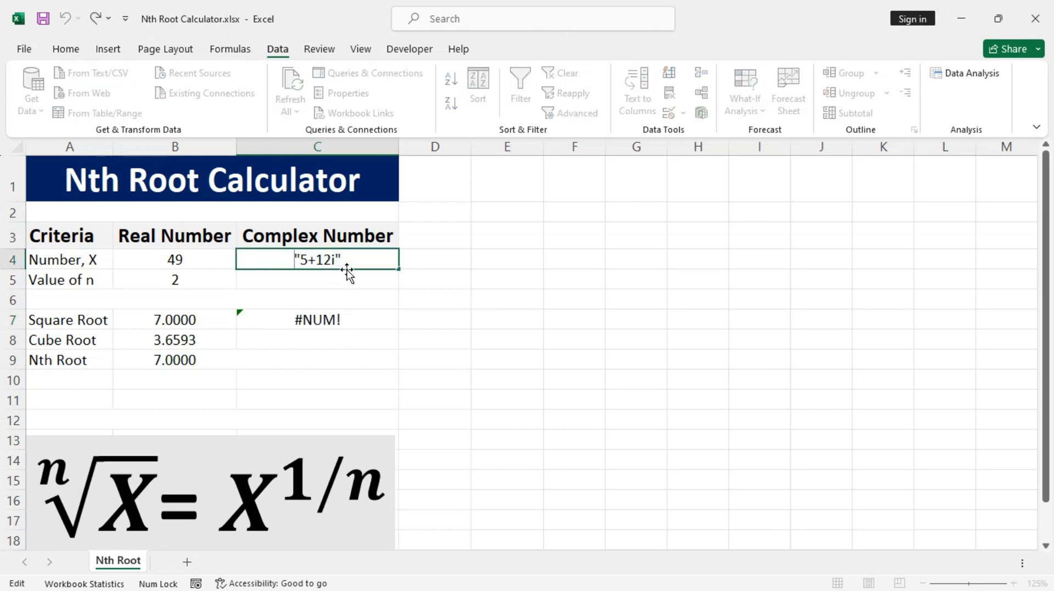
type("=")
key("Return")
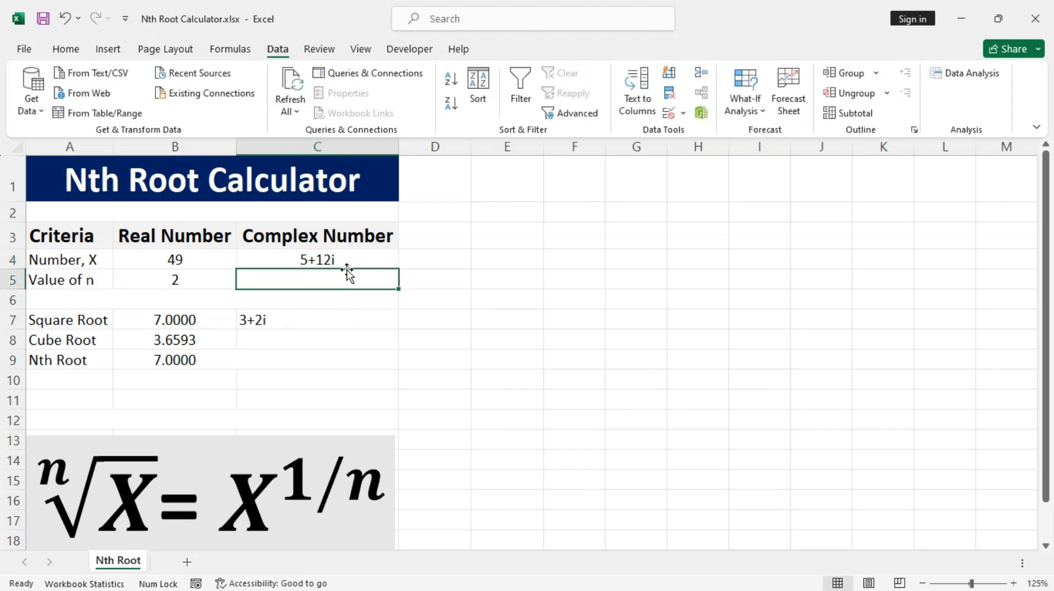
Center the complex square root result horizontally in C7.
left_click(344, 260)
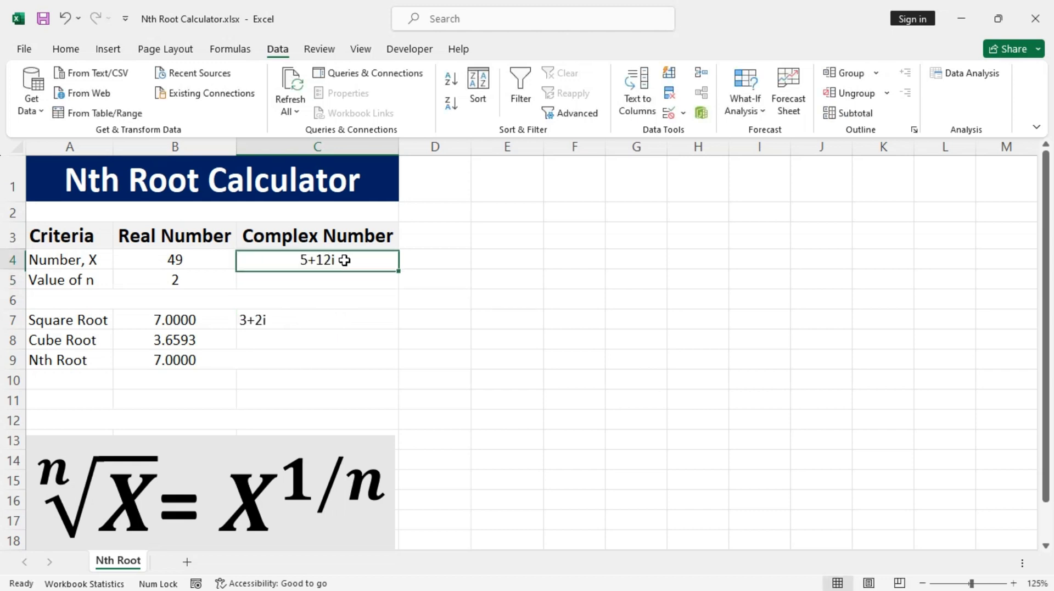
left_click(337, 324)
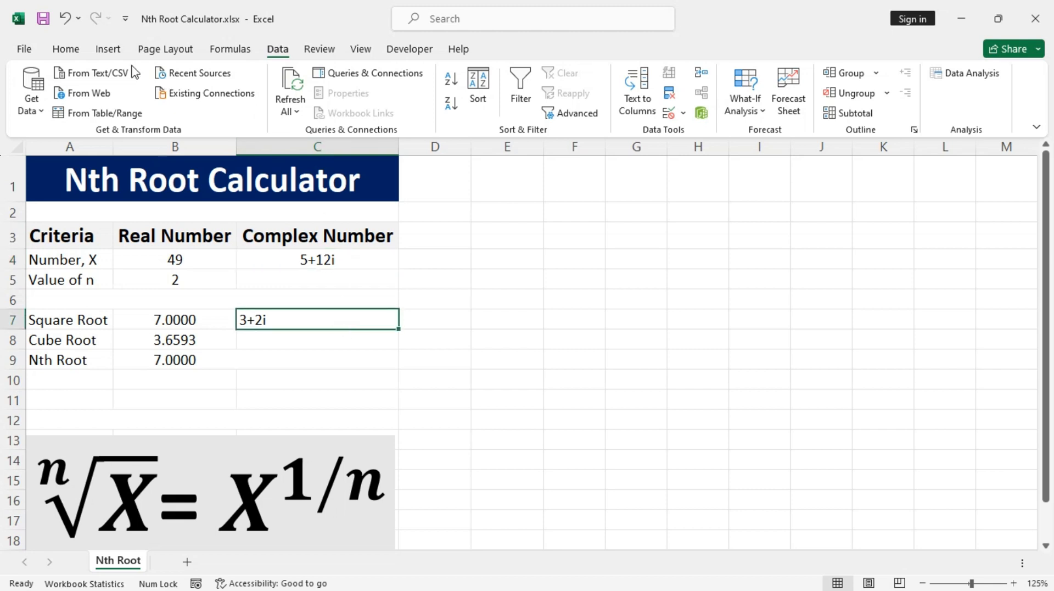
left_click(66, 49)
left_click(305, 104)
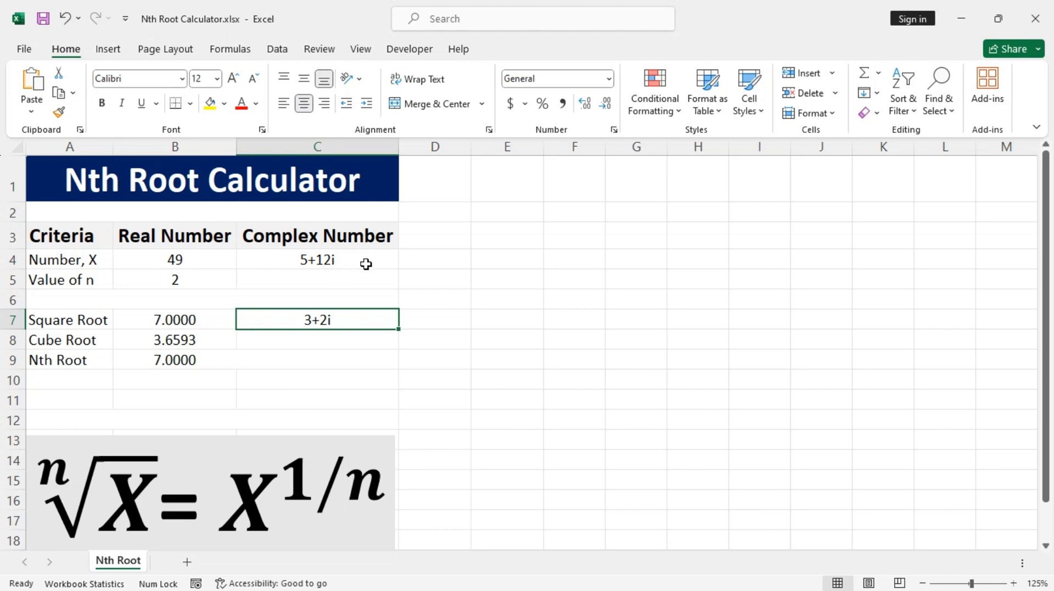
left_click(446, 260)
type("=compl")
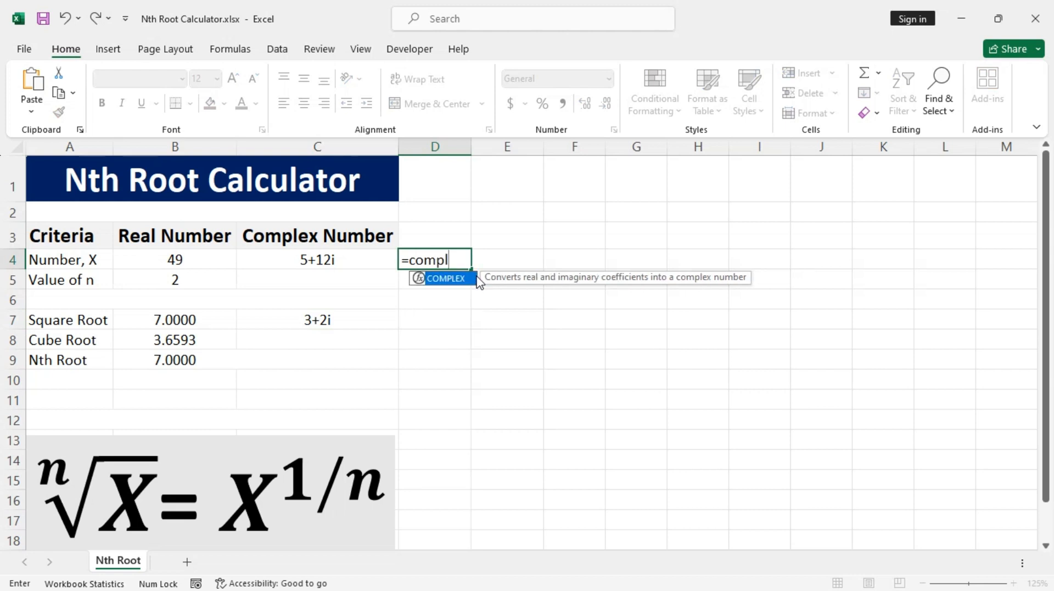
double_click(475, 278)
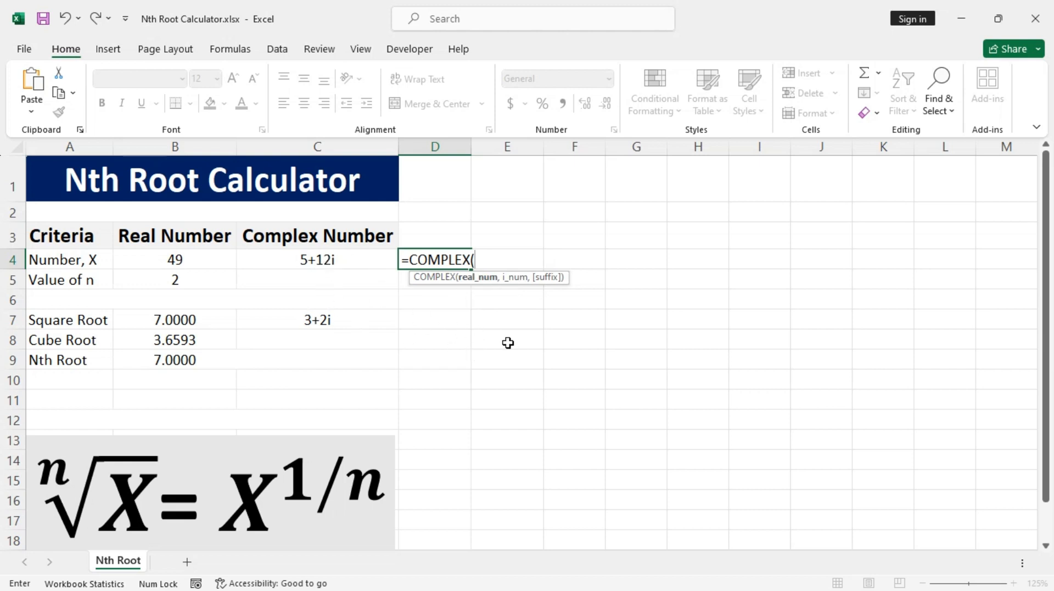
key("Escape")
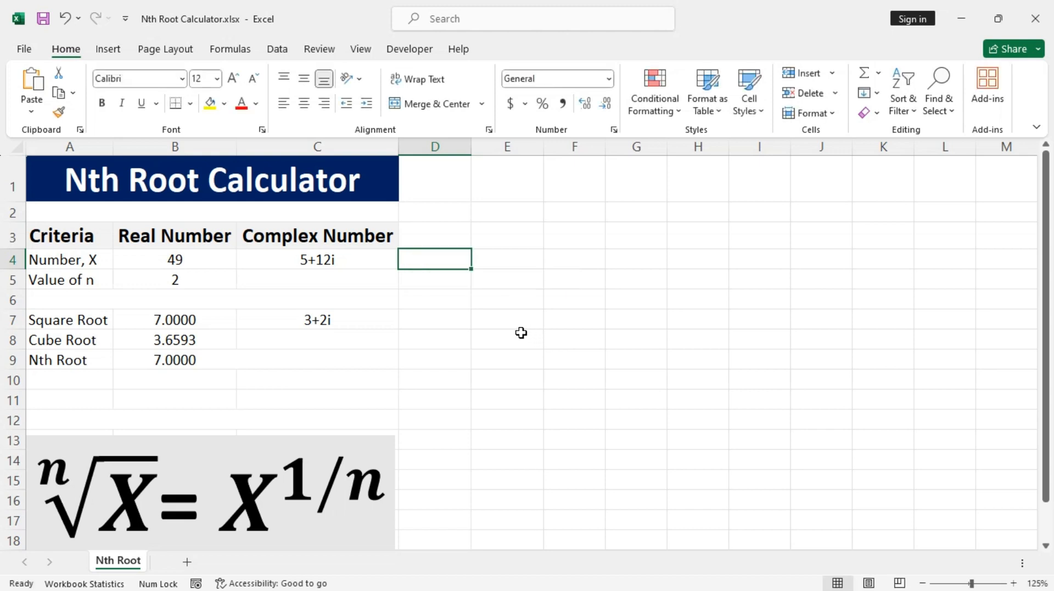
Test the complex square root with a negative number by entering =-49 in C4, and inspect C7.
left_click(333, 321)
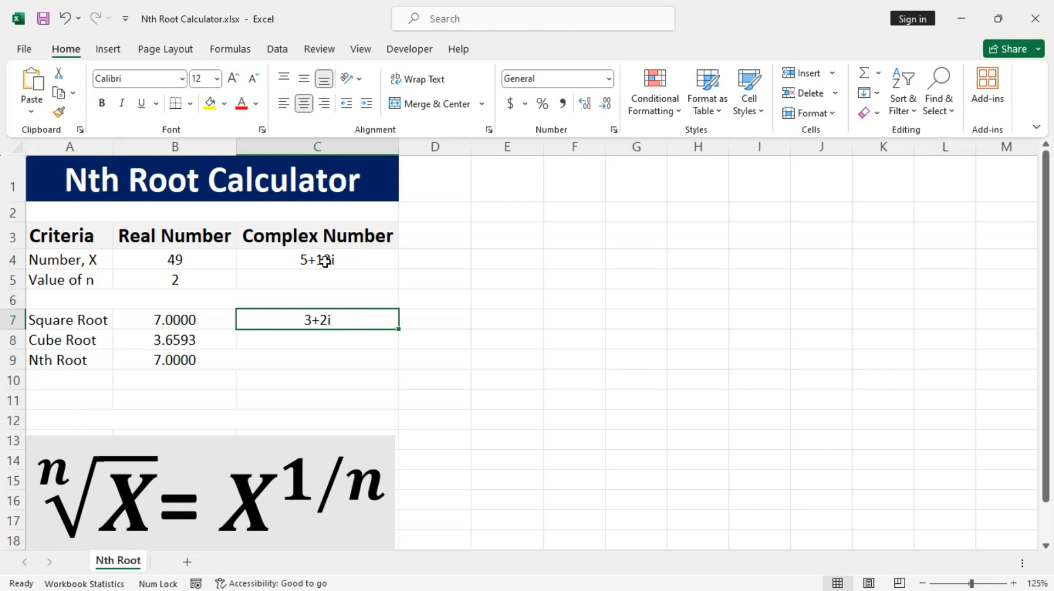
left_click(344, 258)
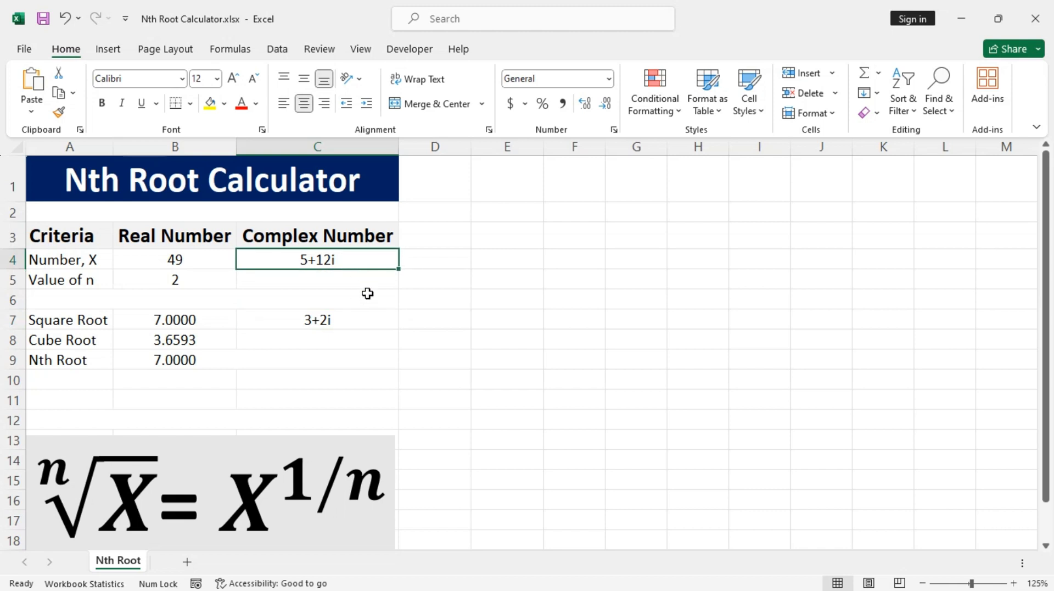
type("=-")
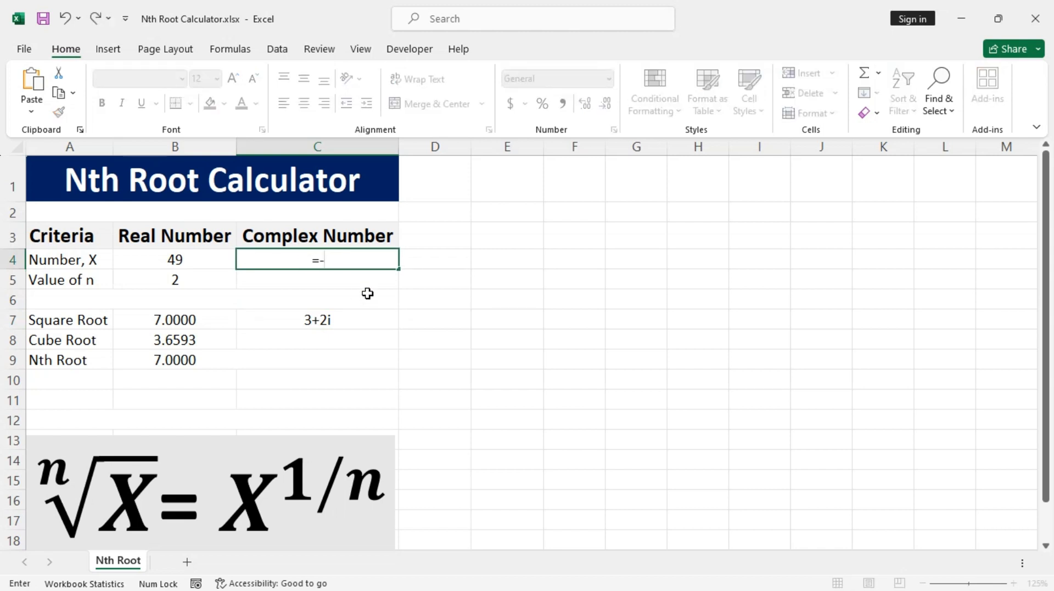
type("49")
key("Return")
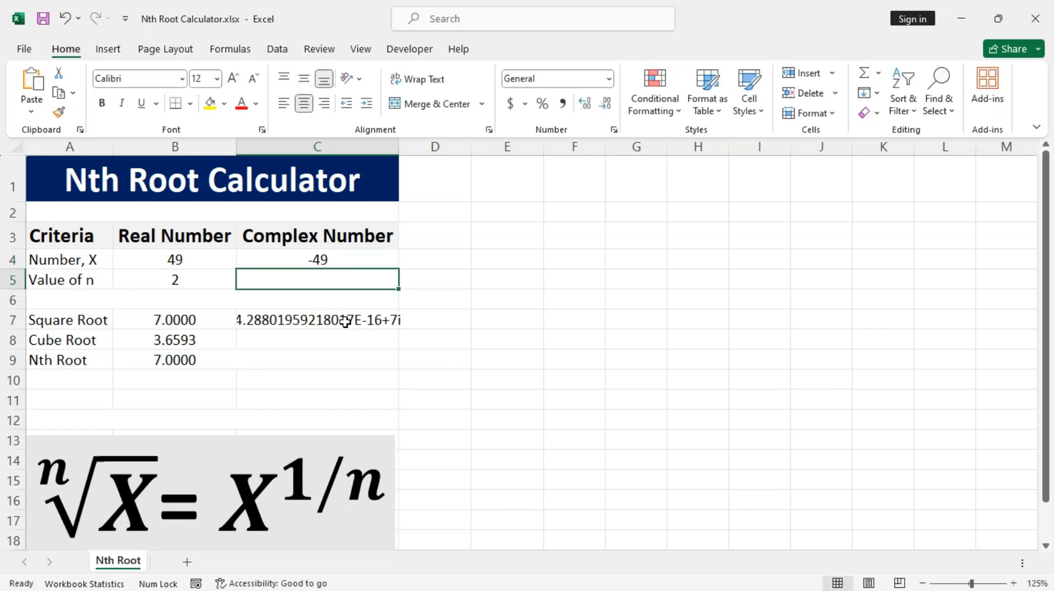
left_click(337, 321)
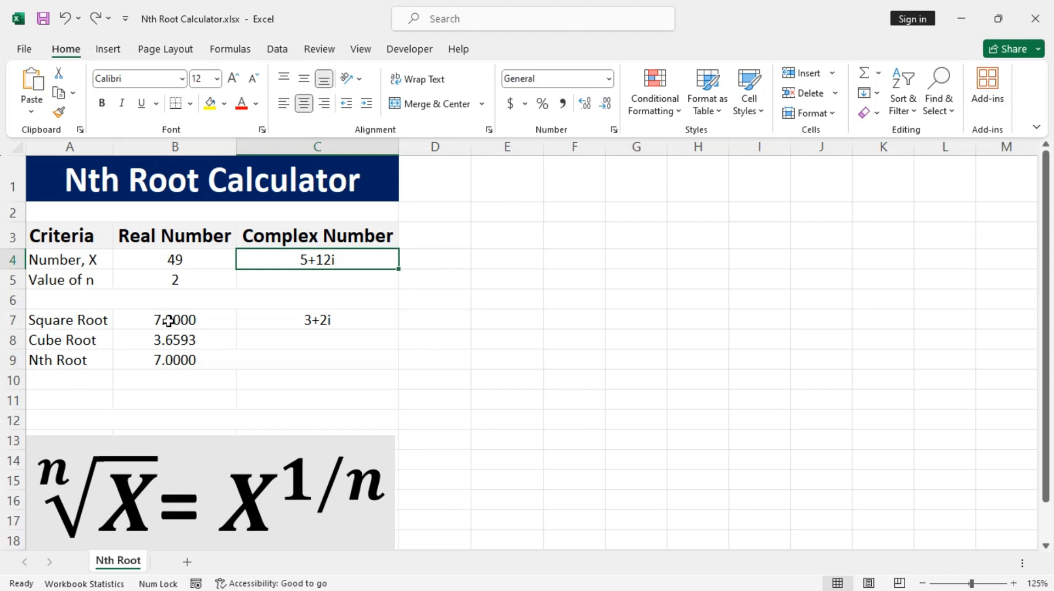
Start a new conditional formatting rule for the real-number roots in B7:B9 that uses a formula to determine which cells to format.
left_click(188, 320)
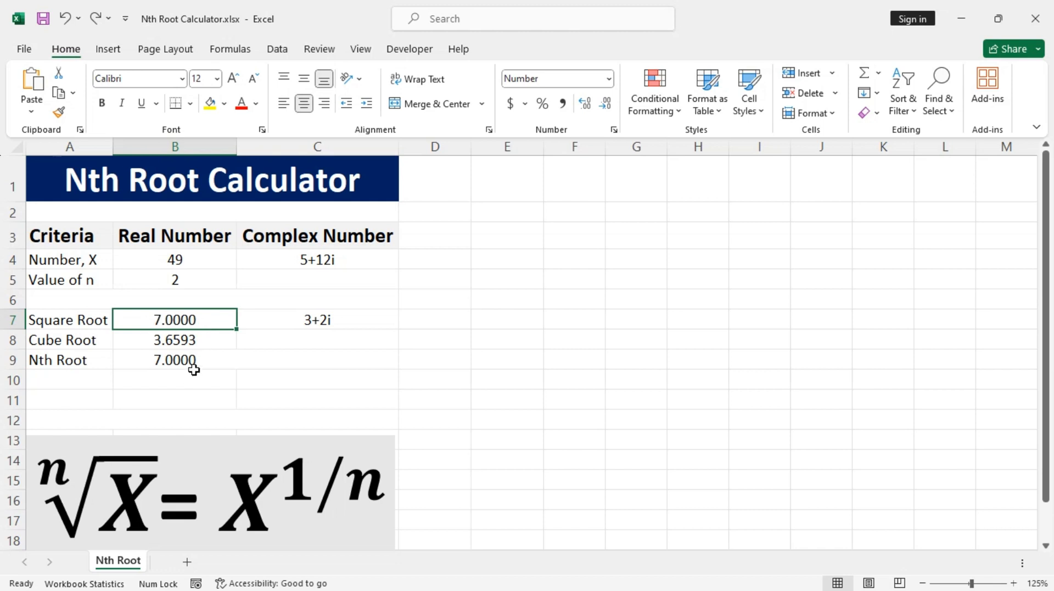
left_click_drag(213, 320, 212, 358)
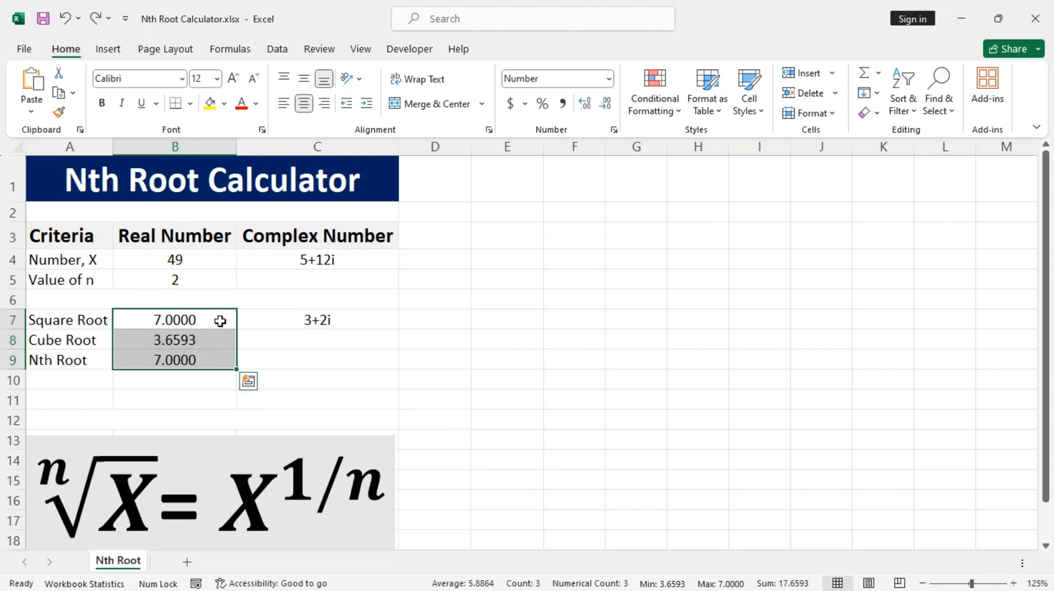
left_click(667, 110)
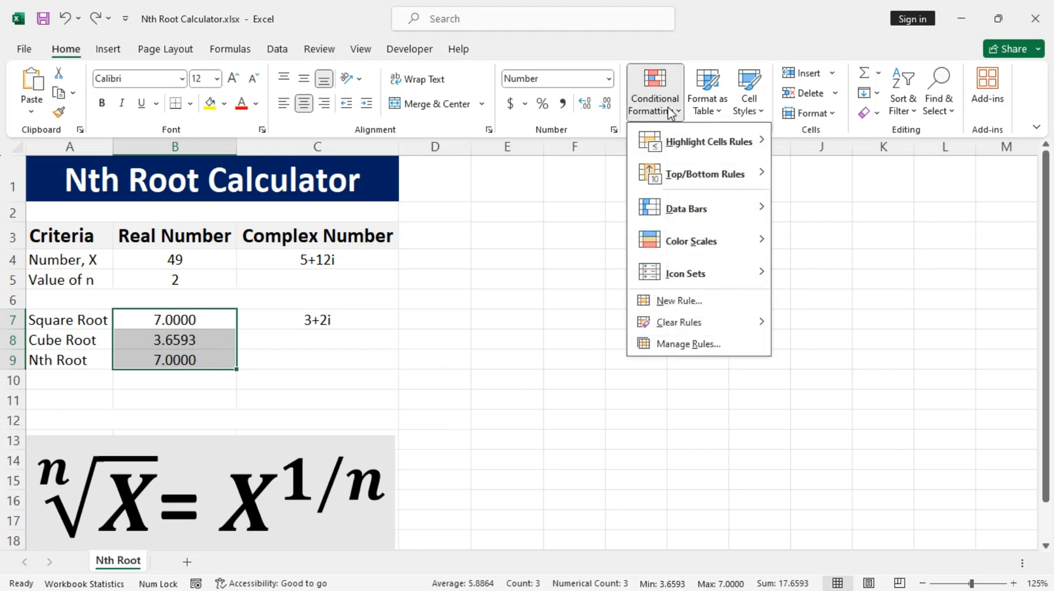
left_click(689, 305)
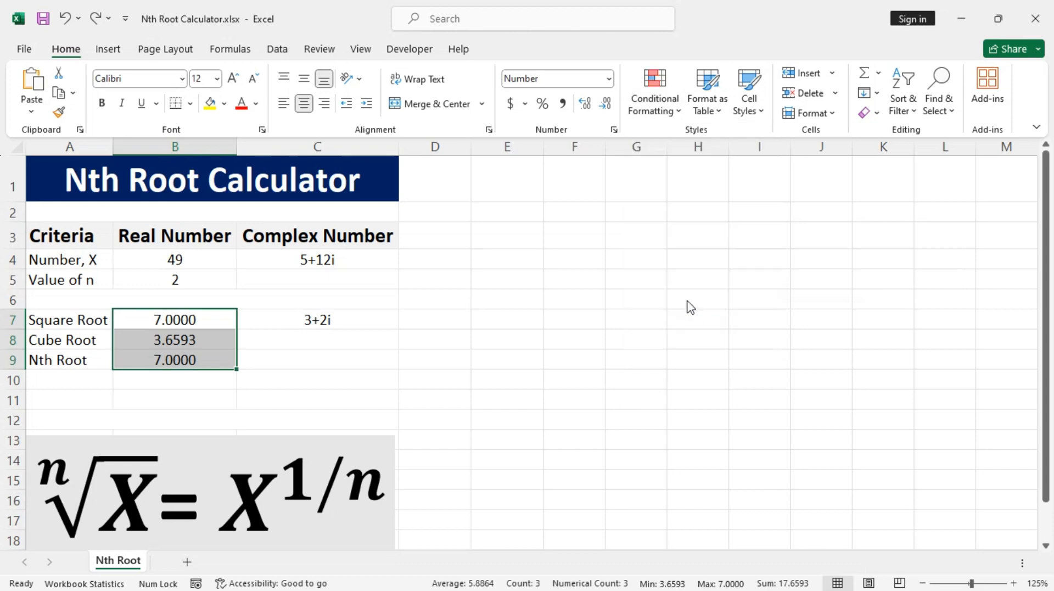
left_click(268, 180)
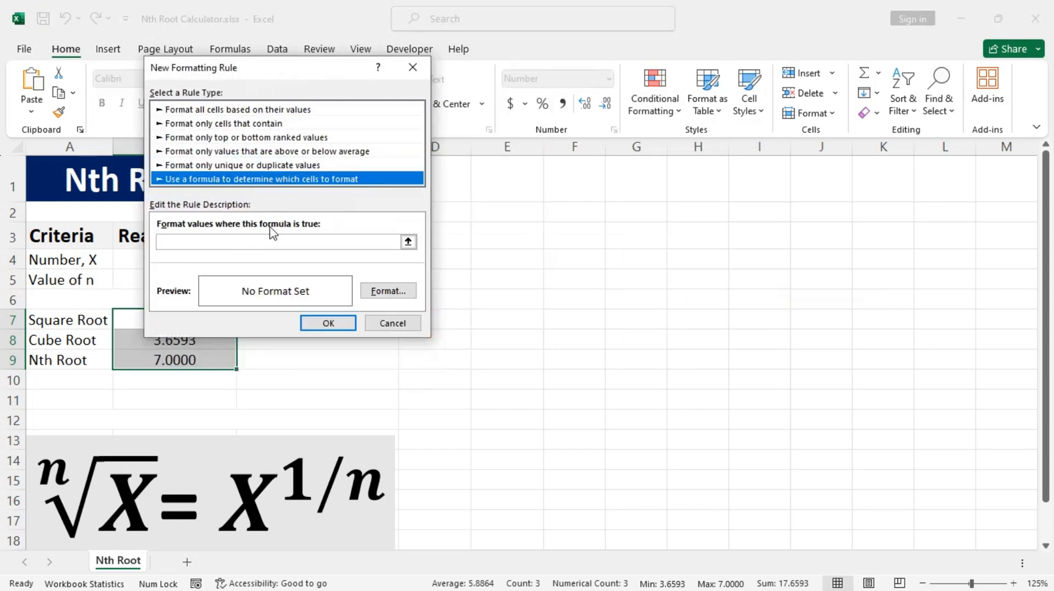
left_click(269, 243)
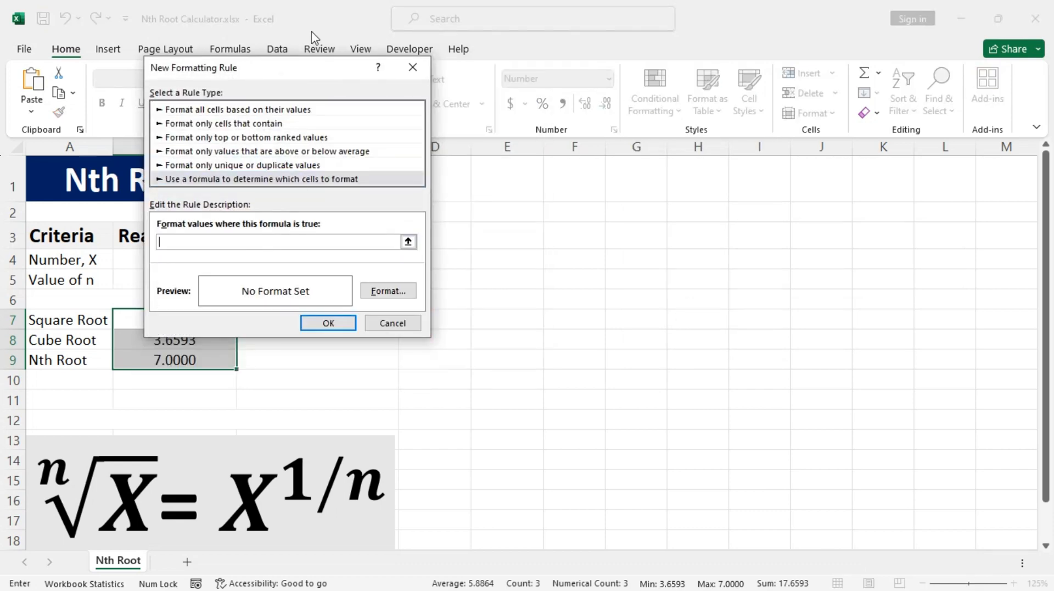
left_click_drag(313, 71, 431, 80)
left_click(382, 251)
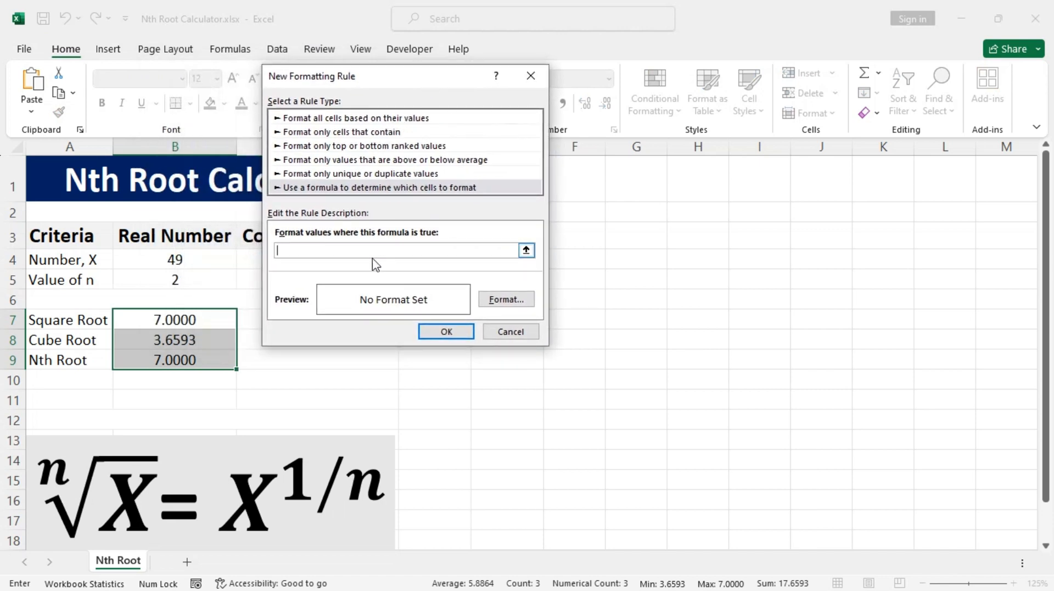
Set the rule's condition to =IF(MOD(B7,1)=0,1,0) so that it applies to whole-number results.
type("=")
type("iser")
key("BackSpace")
key("BackSpace")
key("BackSpace")
key("BackSpace")
type("IF(MOD(")
type("B7,1)=0,")
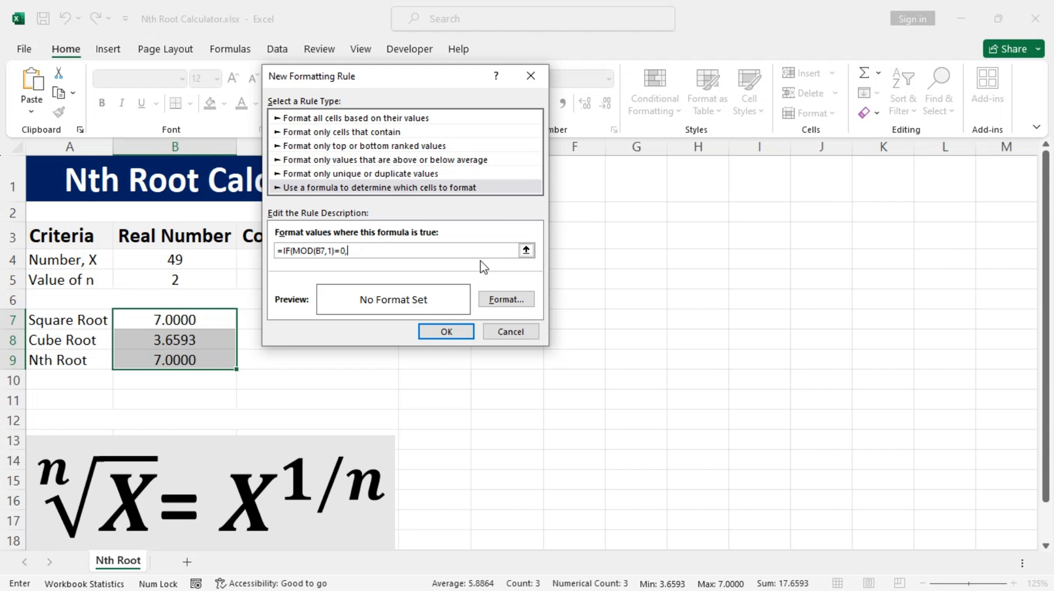
type("1")
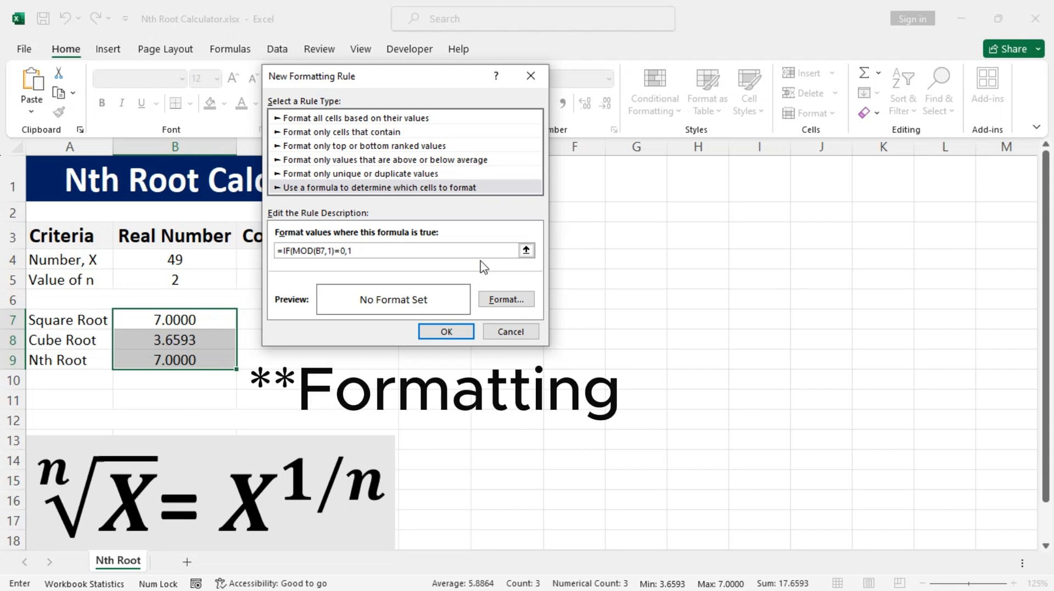
type(",0")
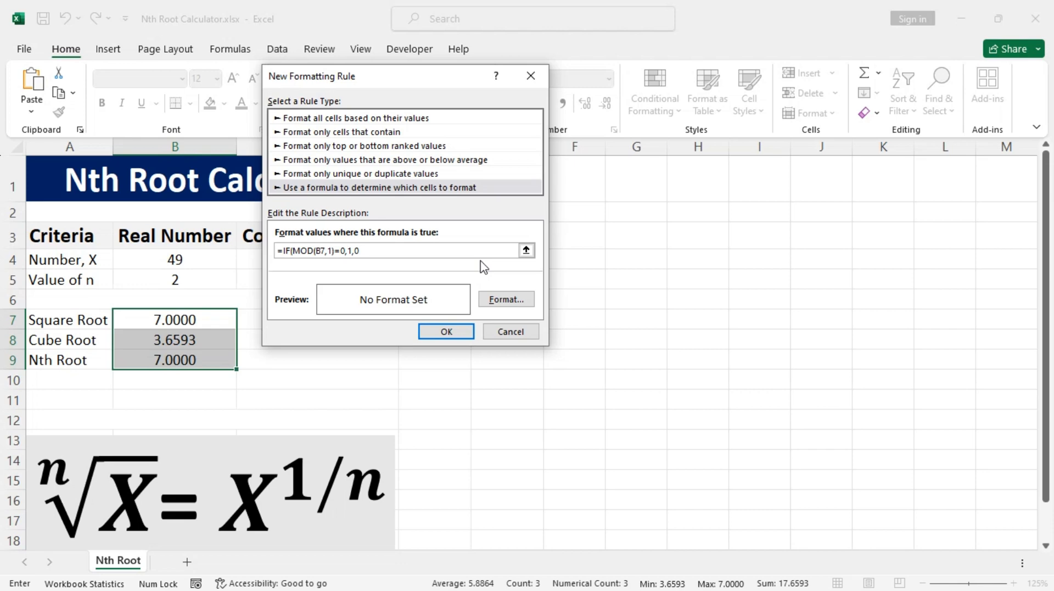
type(")")
Give the conditional formatting rule a Number format with 0 decimal places and apply it to the real-number roots.
left_click(506, 299)
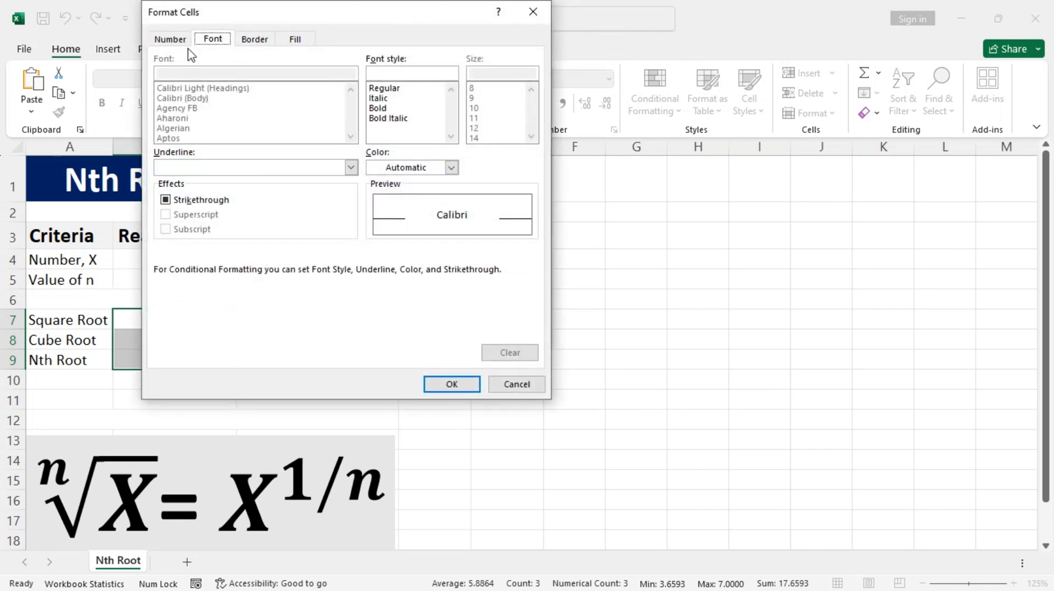
left_click(178, 41)
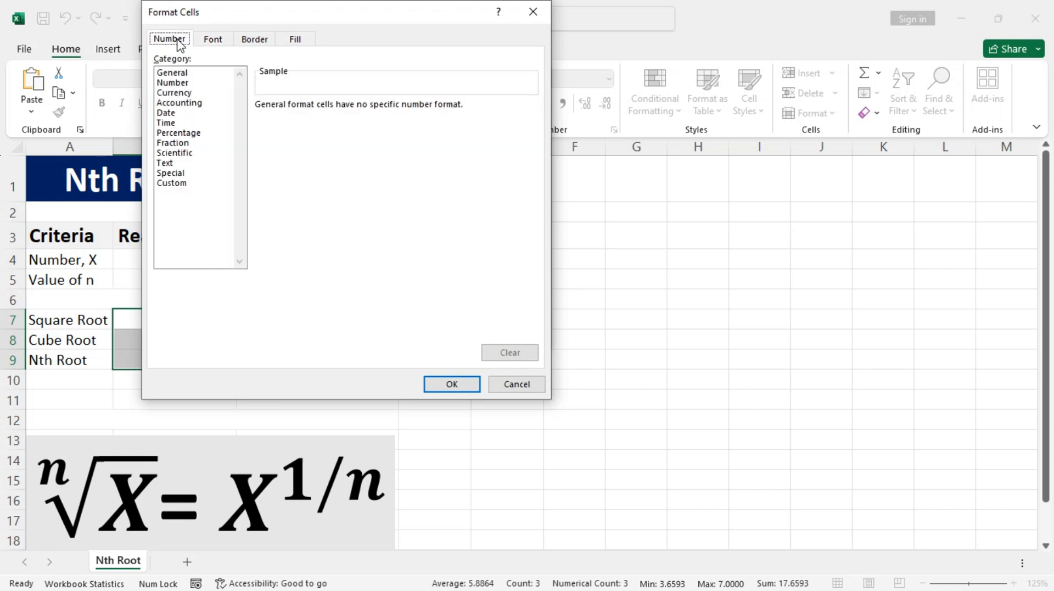
left_click(183, 84)
left_click(360, 109)
left_click(361, 109)
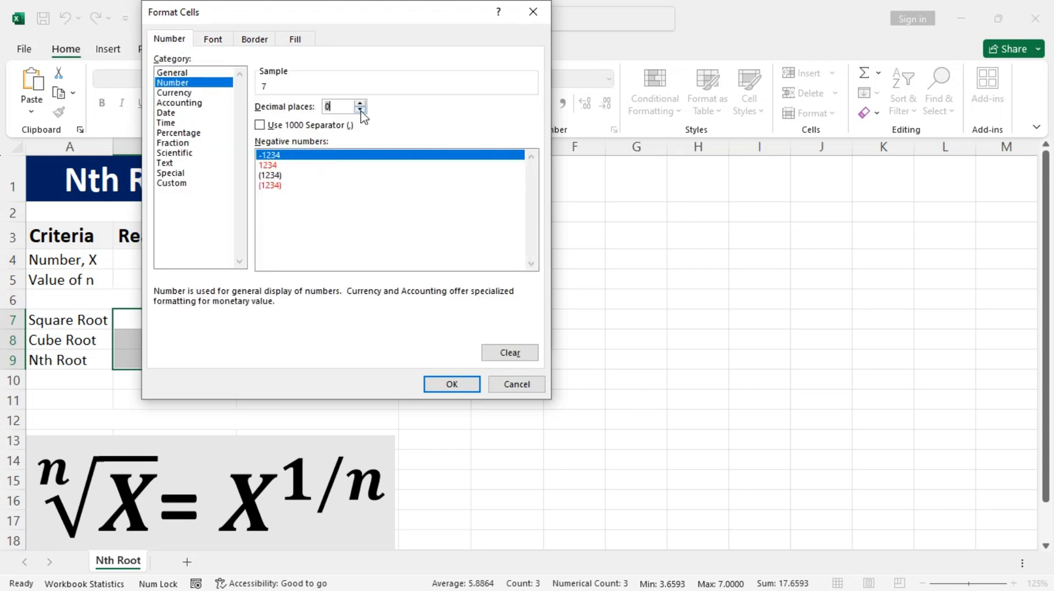
left_click(447, 384)
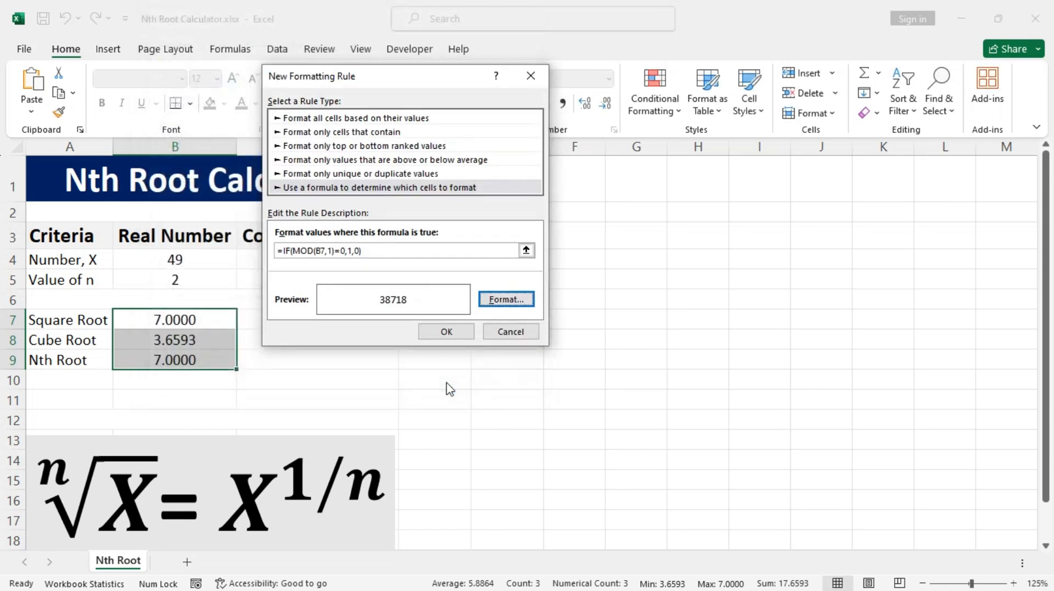
left_click(451, 332)
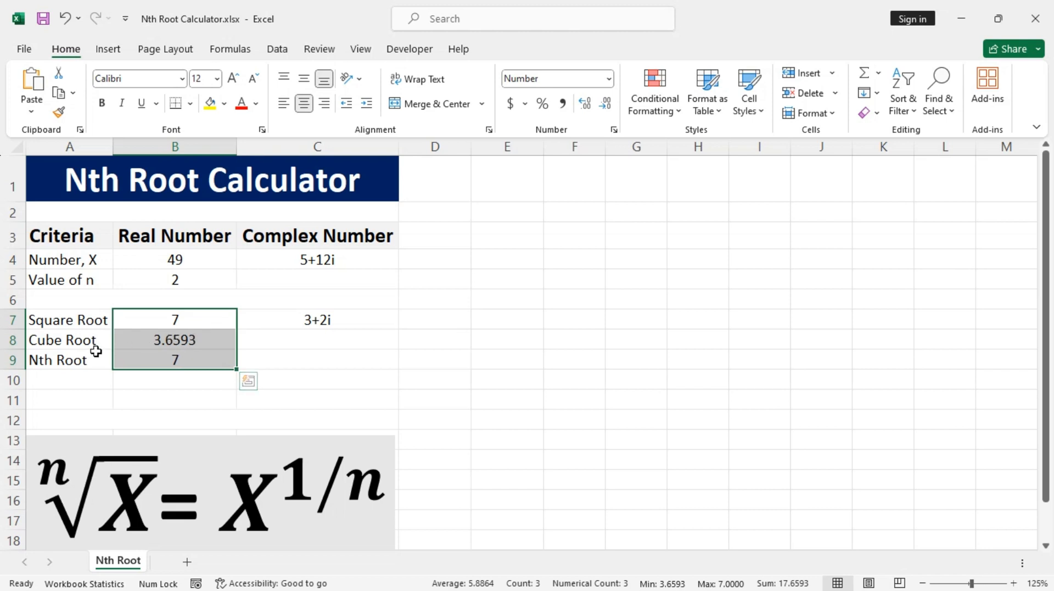
Check how the cube root, square root and Nth root results in B7:B9 are displayed under the new rule.
left_click(216, 342)
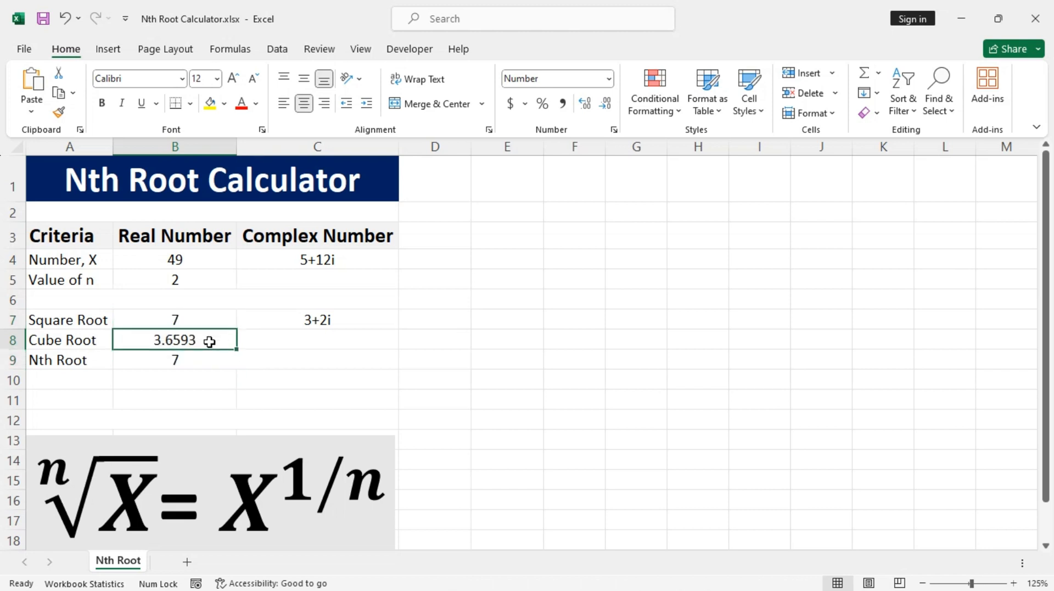
left_click(204, 318)
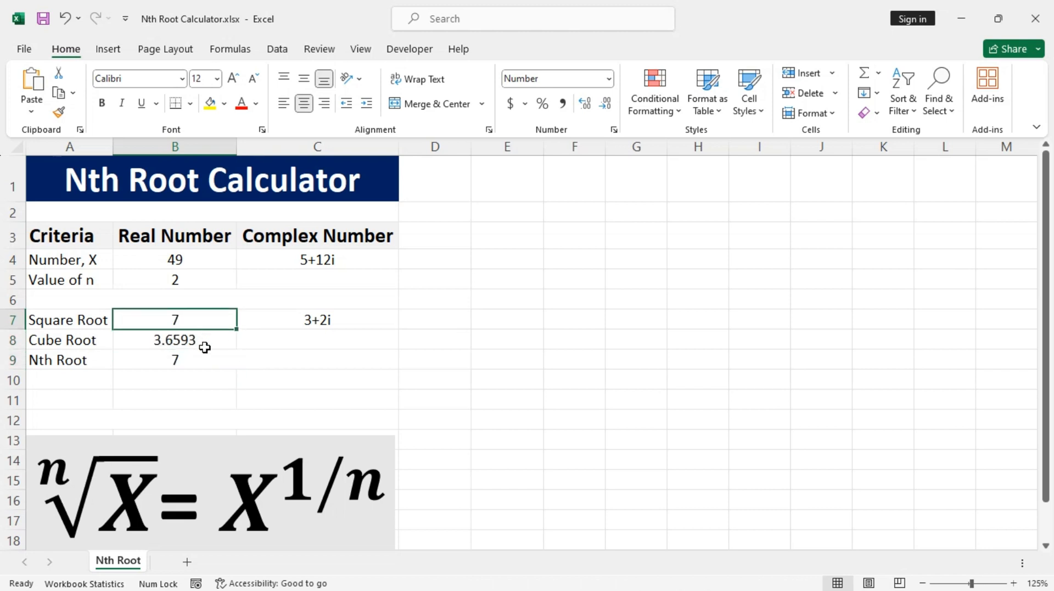
left_click(204, 360)
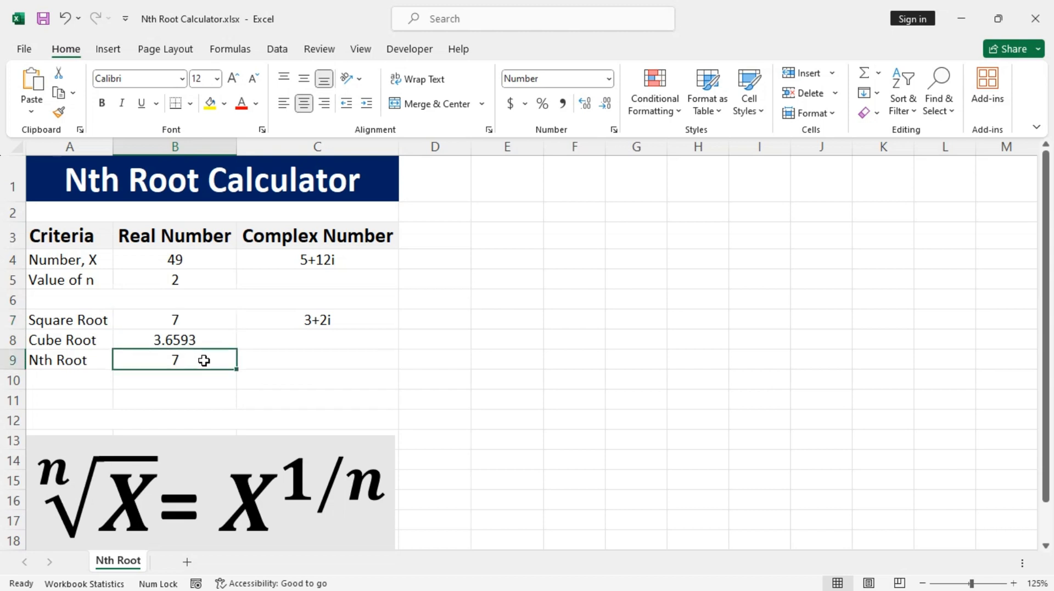